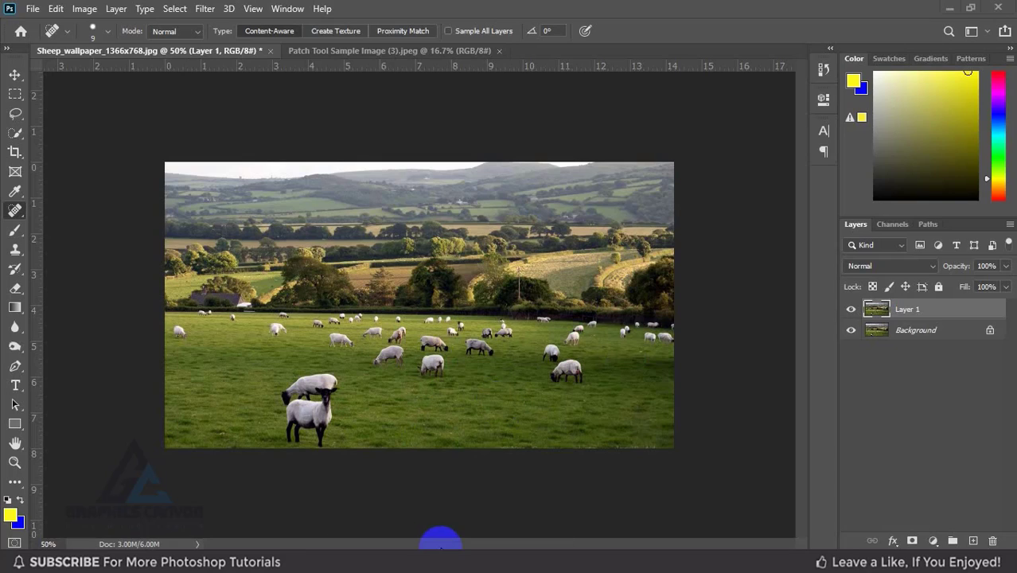
Outline the nearest grazing sheep in the right half of the field with the Patch tool, using Source mode.
left_click(15, 76)
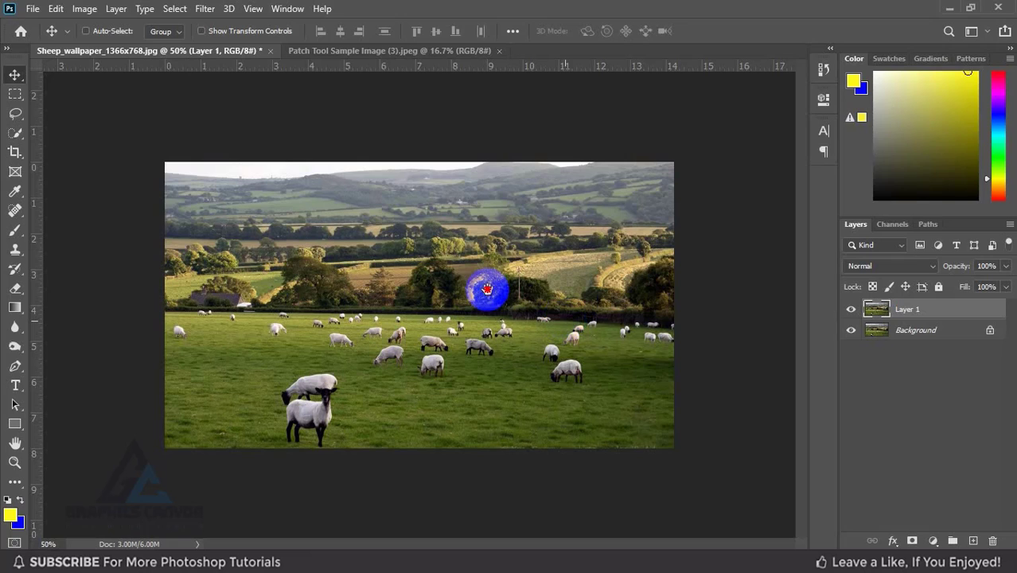
scroll(564, 385, "up", 2)
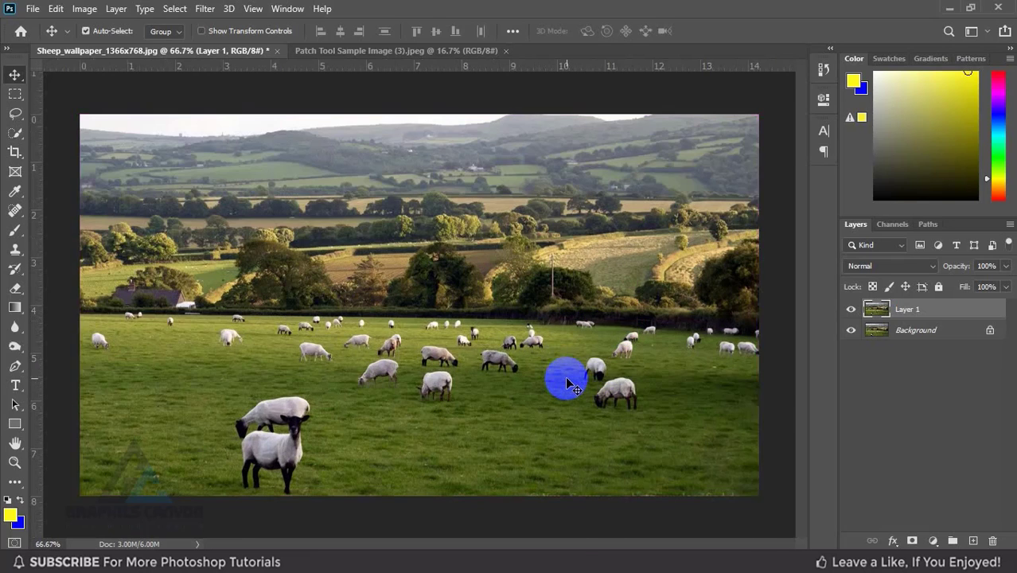
left_click_drag(684, 402, 499, 374)
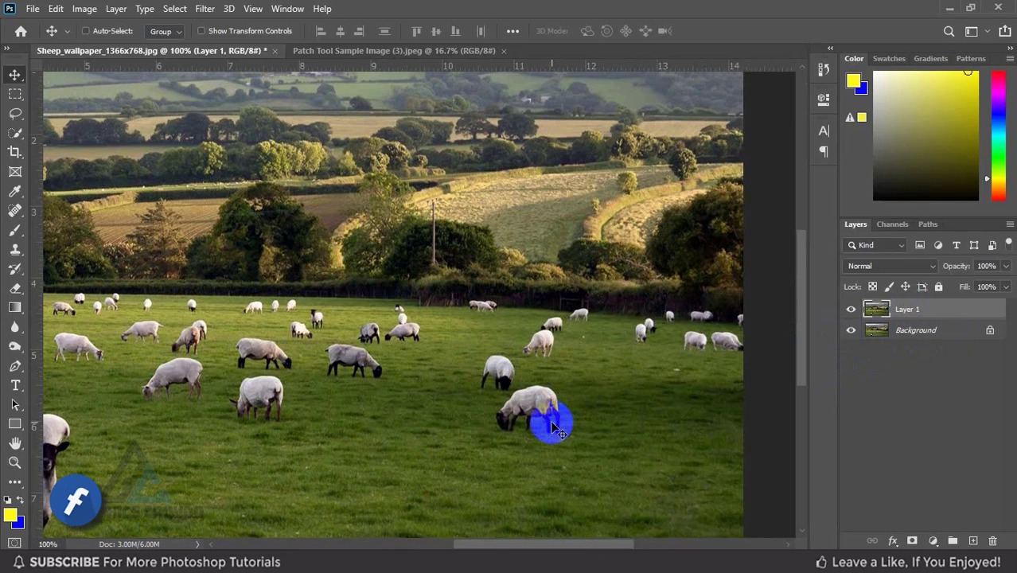
scroll(554, 428, "up", 1)
left_click_drag(545, 420, 329, 192)
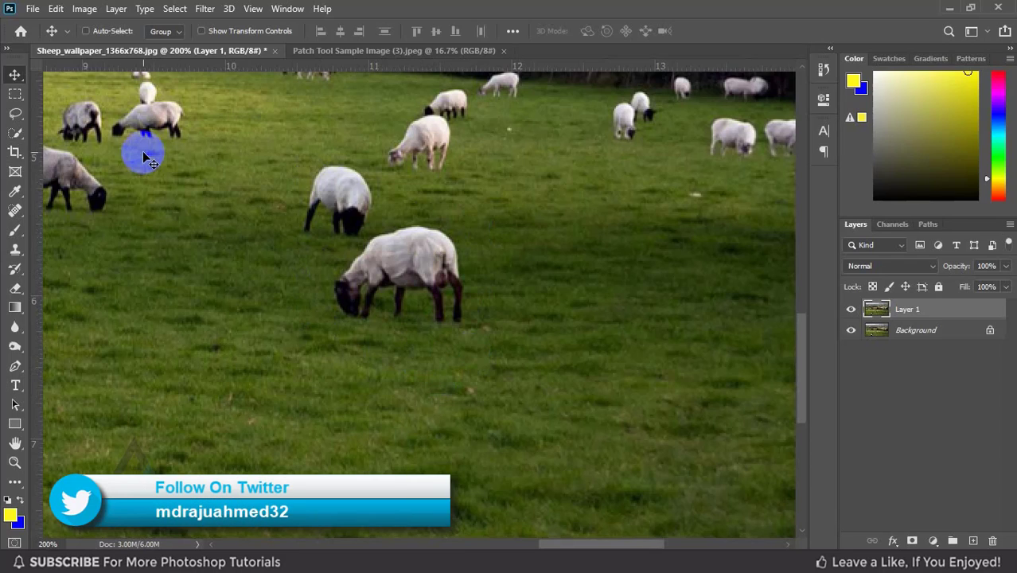
right_click(14, 215)
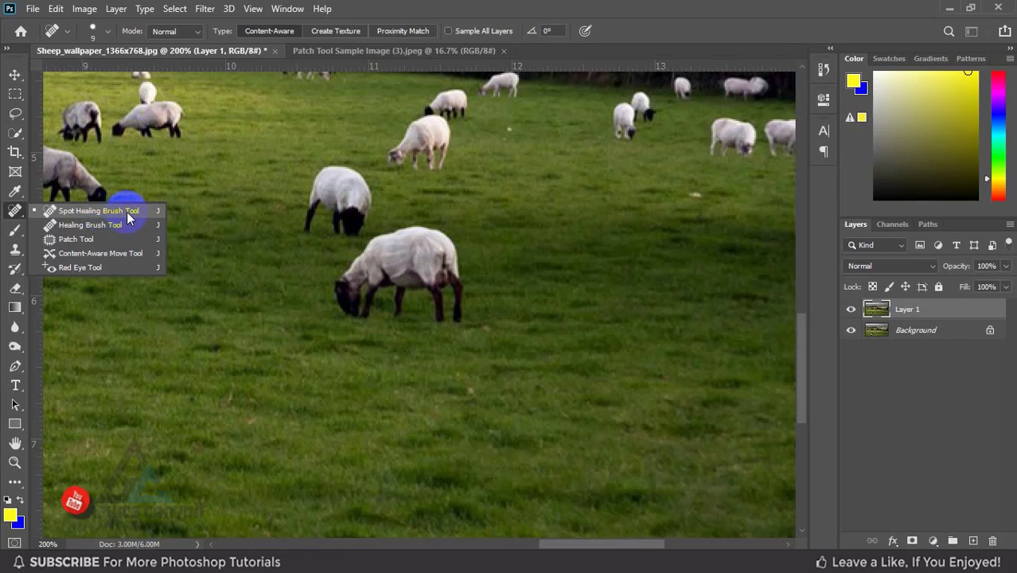
left_click(69, 239)
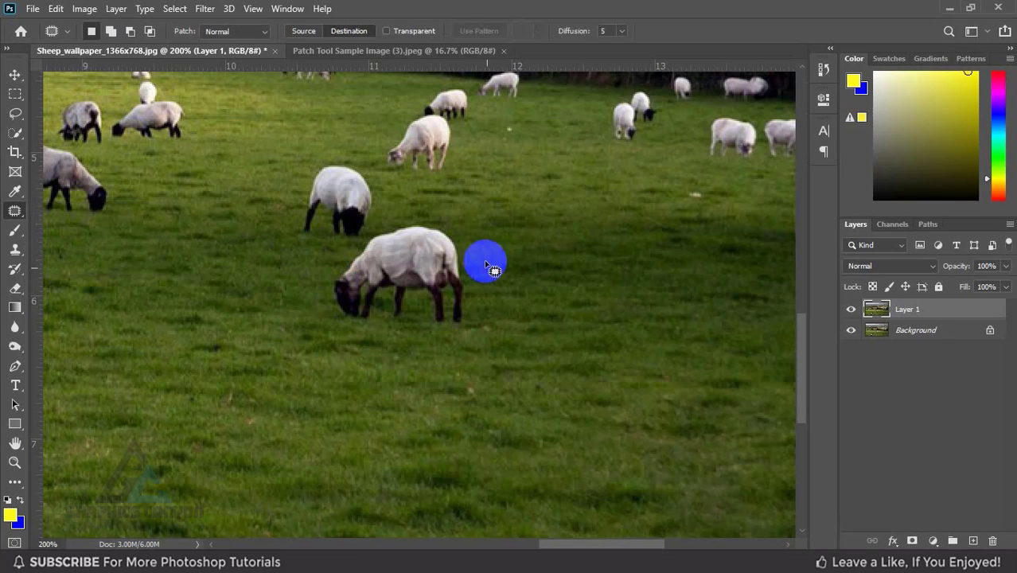
mouse_move(354, 334)
left_mouse_down()
mouse_move(443, 335)
mouse_move(478, 297)
mouse_move(467, 243)
mouse_move(444, 217)
mouse_move(402, 216)
mouse_move(383, 219)
mouse_move(309, 283)
mouse_move(311, 312)
mouse_move(343, 328)
mouse_move(415, 334)
mouse_move(484, 322)
mouse_move(450, 219)
mouse_move(397, 229)
left_mouse_up()
left_click(318, 317)
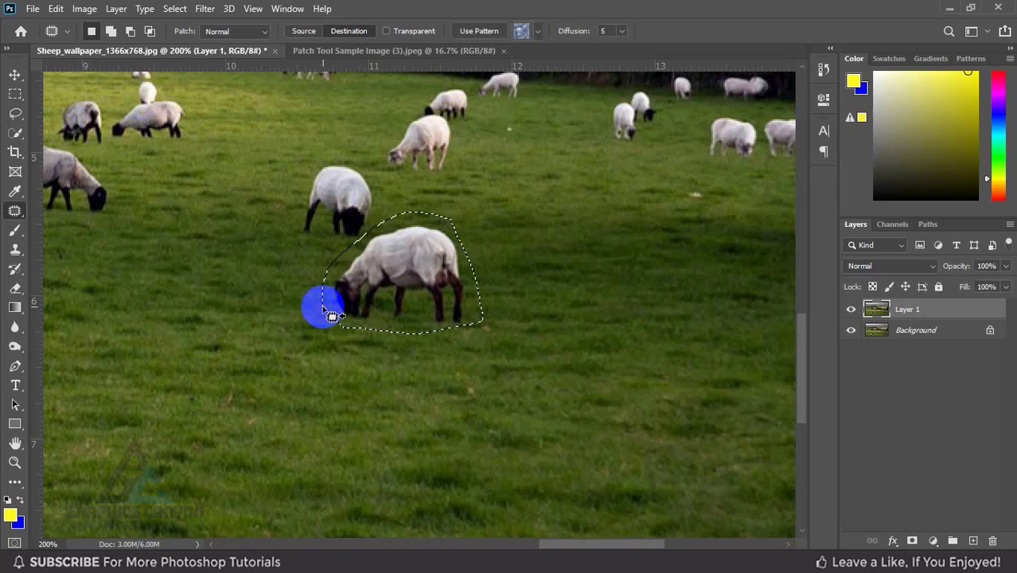
left_click_drag(334, 310, 332, 315)
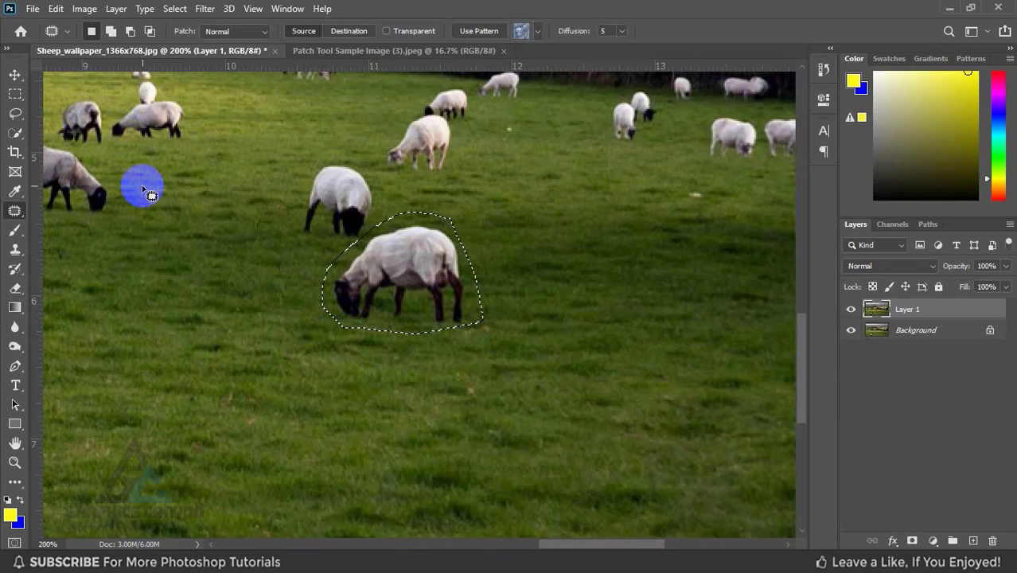
Add a small area beside the sheep's head to the patch selection, and subtract it again.
left_click(111, 32)
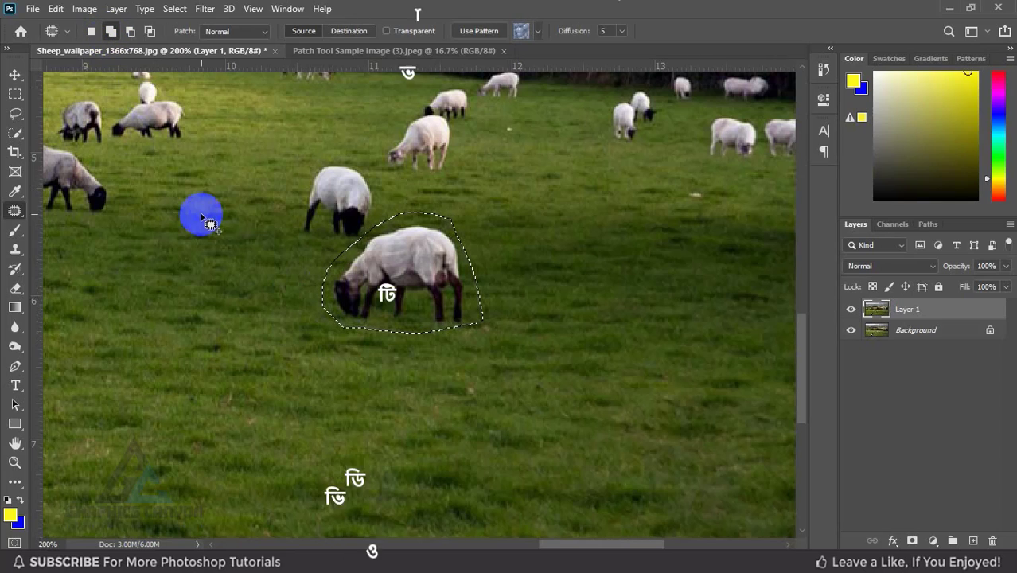
mouse_move(321, 277)
left_mouse_down()
mouse_move(311, 275)
mouse_move(334, 265)
mouse_move(346, 295)
mouse_move(306, 280)
left_mouse_up()
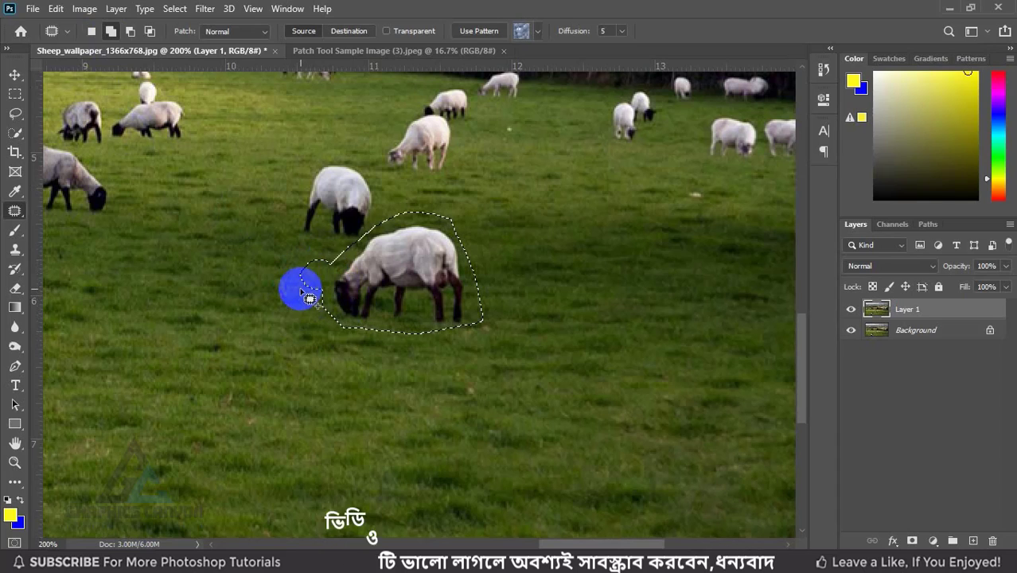
left_click(131, 33)
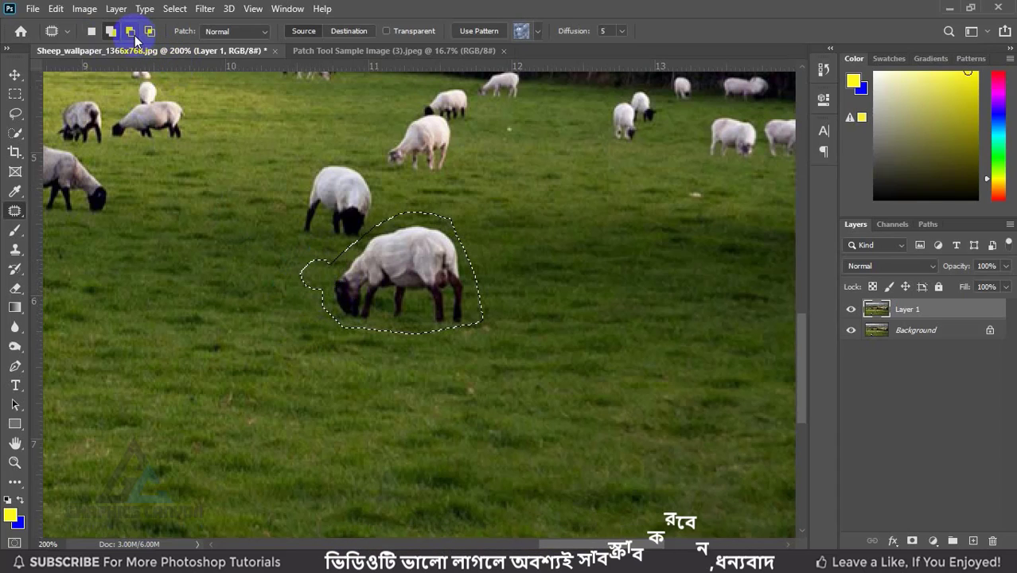
mouse_move(320, 264)
left_mouse_down()
mouse_move(327, 285)
mouse_move(319, 294)
mouse_move(310, 247)
left_mouse_up()
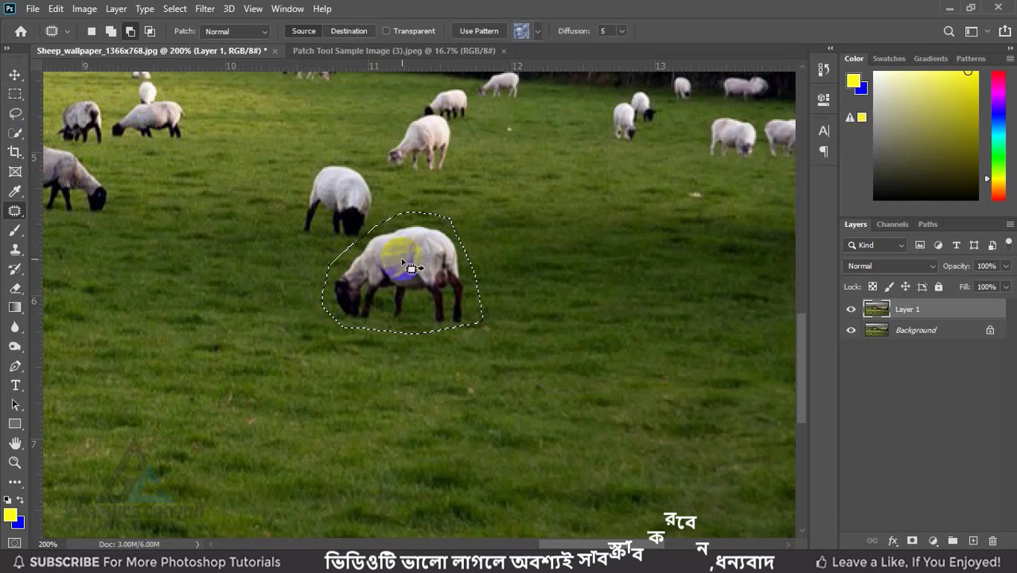
Return to new-selection mode, patch the outlined sheep with clean grass from the lower left, and deselect.
left_click(92, 31)
left_click_drag(434, 297, 434, 298)
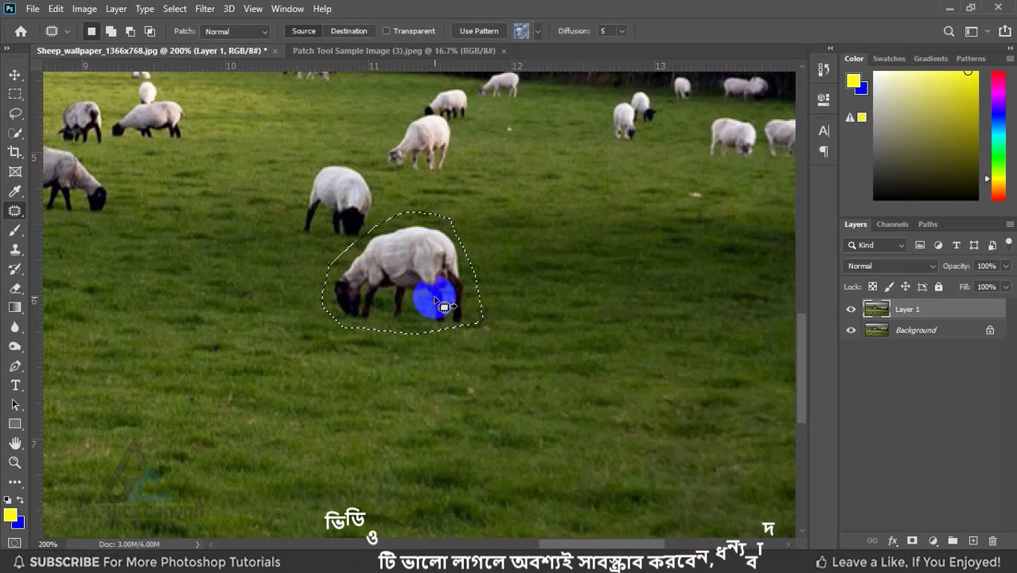
left_click_drag(434, 298, 370, 292)
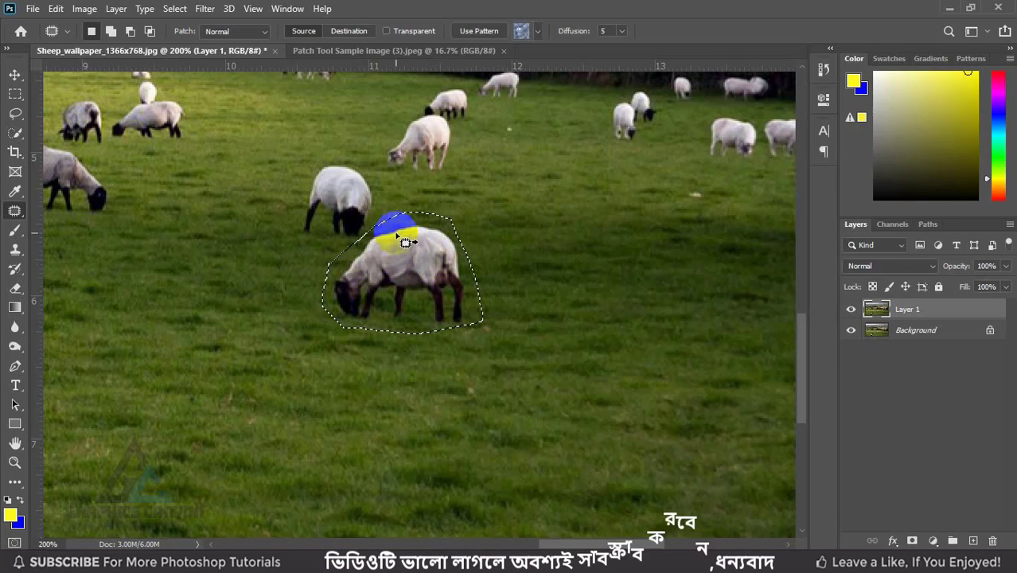
mouse_move(428, 259)
left_mouse_down()
mouse_move(395, 299)
mouse_move(364, 261)
mouse_move(468, 316)
left_mouse_up()
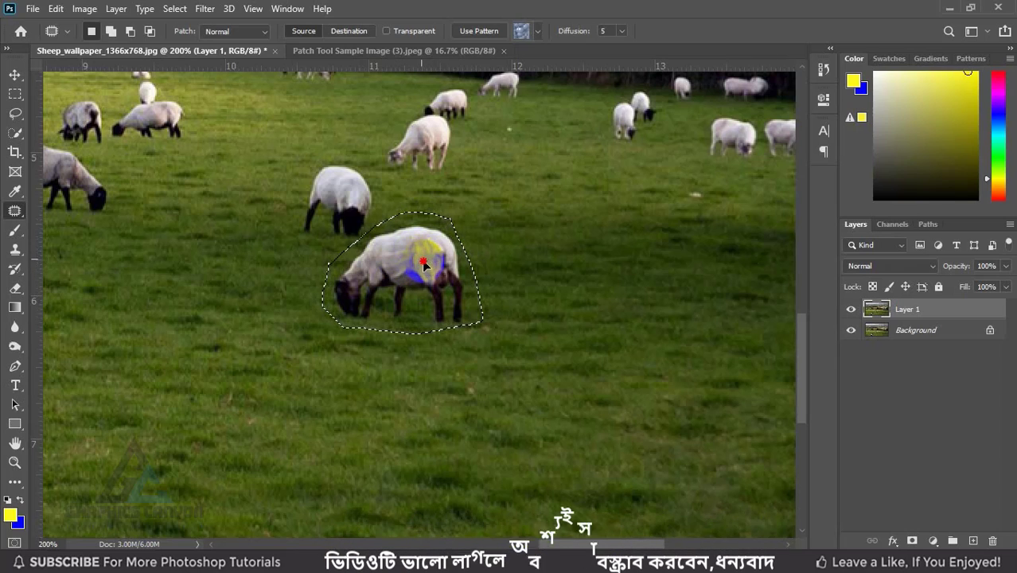
left_click_drag(445, 291, 247, 361)
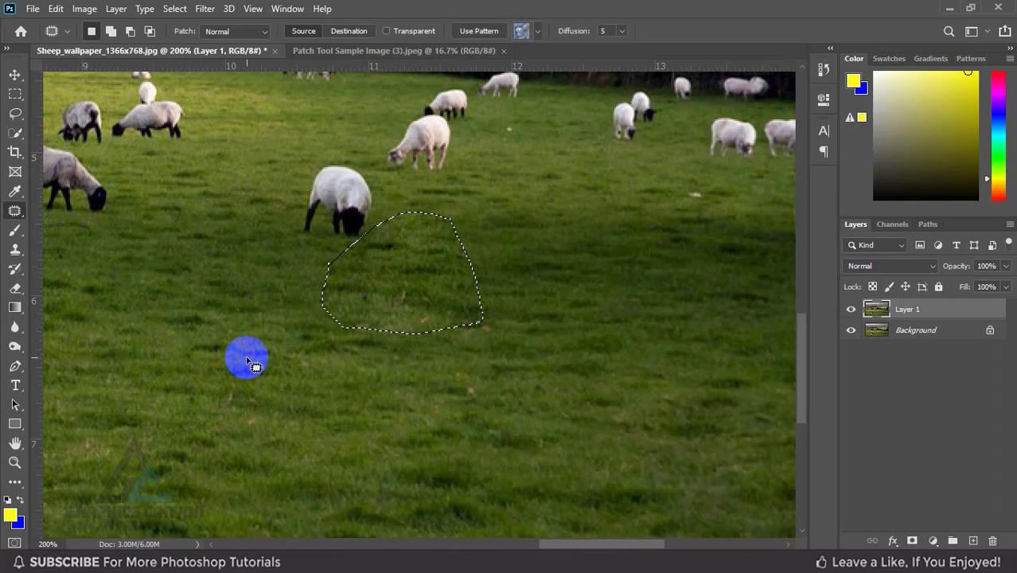
key("ctrl+d")
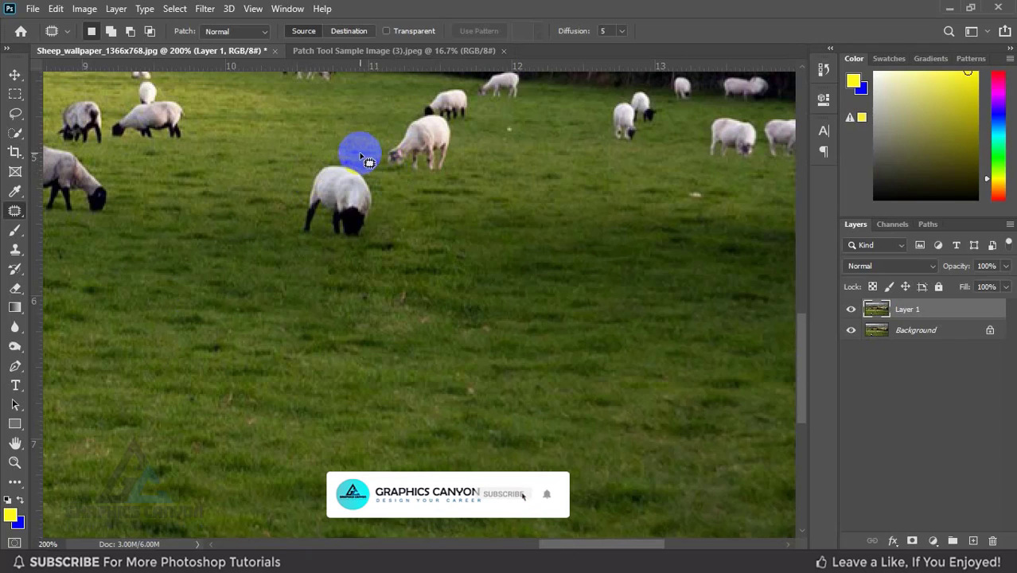
Try patching the neighbouring black-headed sheep with a loose outline and grass from its left, undo the patch, and deselect.
mouse_move(351, 154)
left_mouse_down()
mouse_move(383, 188)
mouse_move(382, 244)
mouse_move(327, 252)
mouse_move(293, 216)
mouse_move(315, 178)
mouse_move(291, 114)
mouse_move(351, 131)
mouse_move(351, 153)
left_mouse_up()
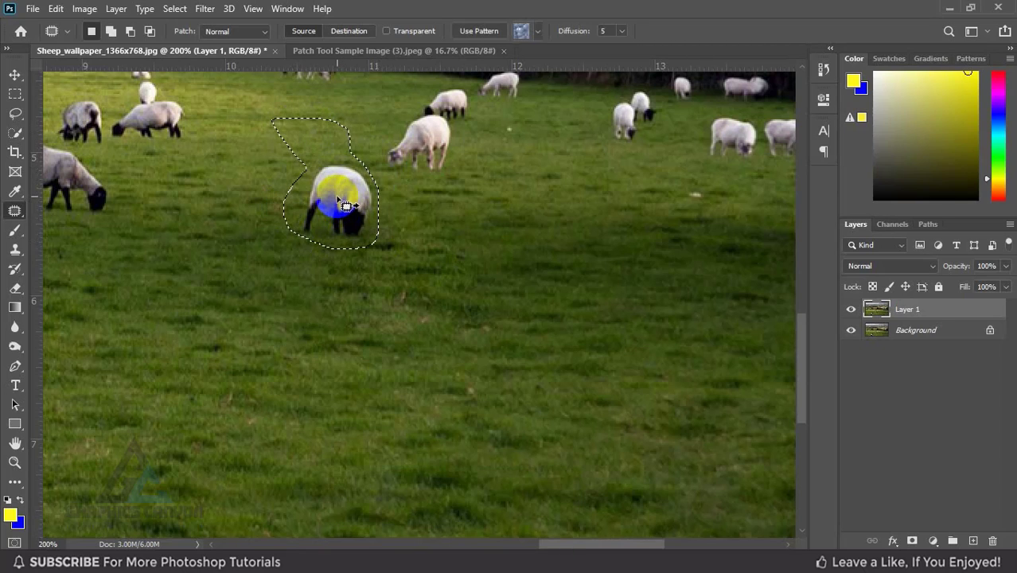
left_click_drag(377, 199, 165, 190)
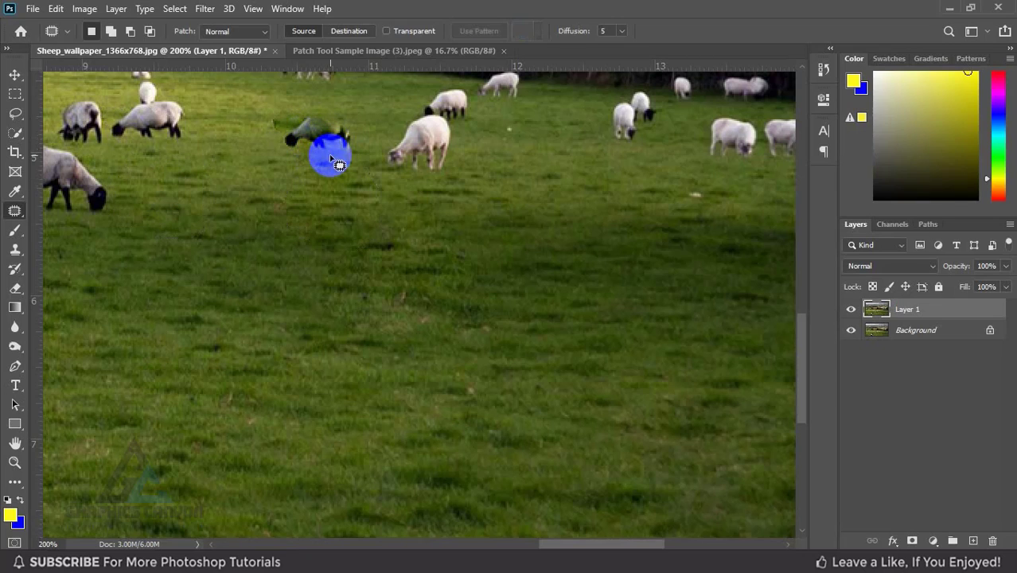
key("ctrl+z")
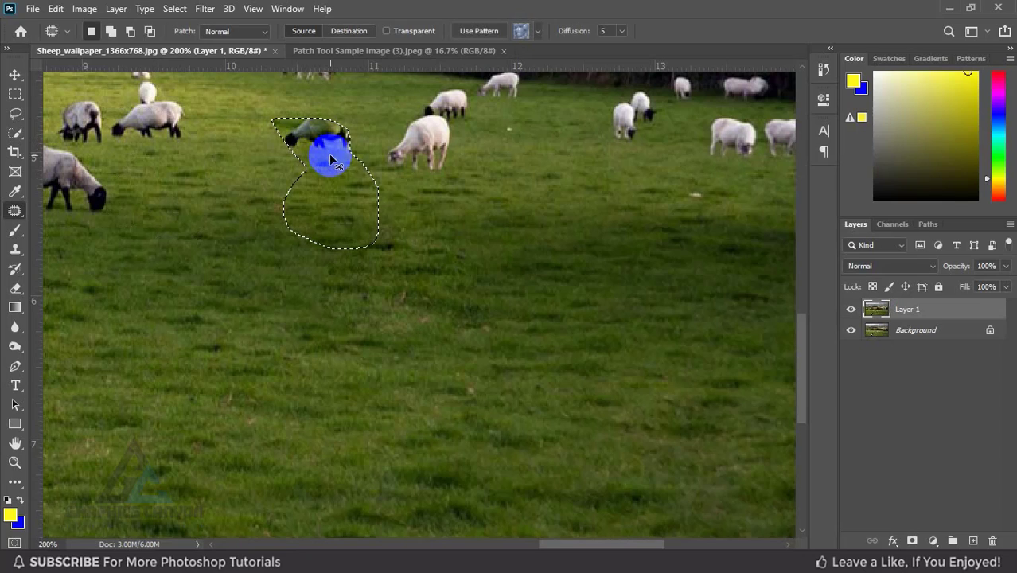
key("ctrl+z")
key("ctrl+d")
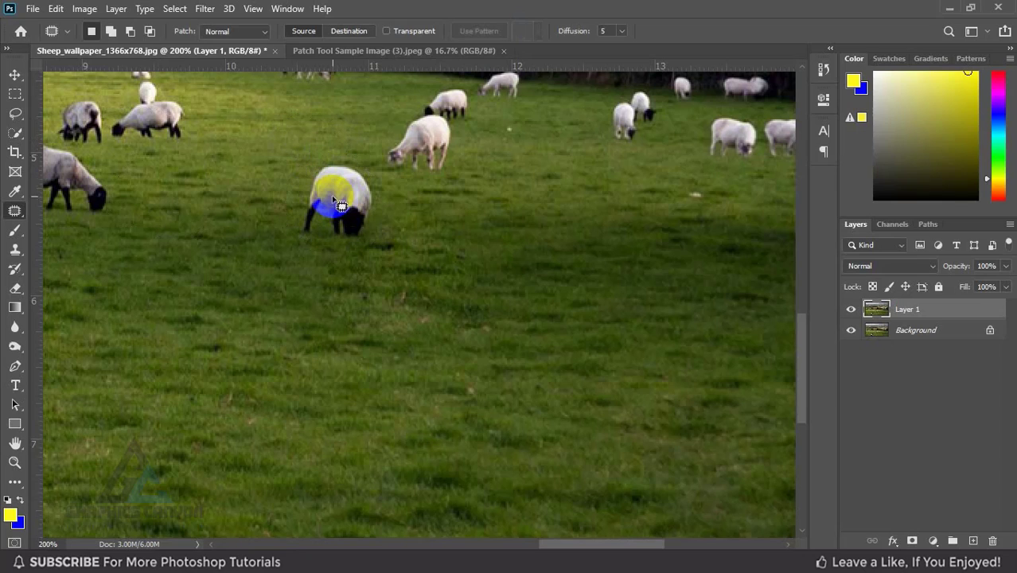
Outline the black-headed sheep more evenly, try patching it from the area with two other sheep, and undo that patch.
mouse_move(308, 162)
left_mouse_down()
mouse_move(355, 159)
mouse_move(385, 184)
mouse_move(334, 265)
mouse_move(268, 213)
mouse_move(300, 159)
left_mouse_up()
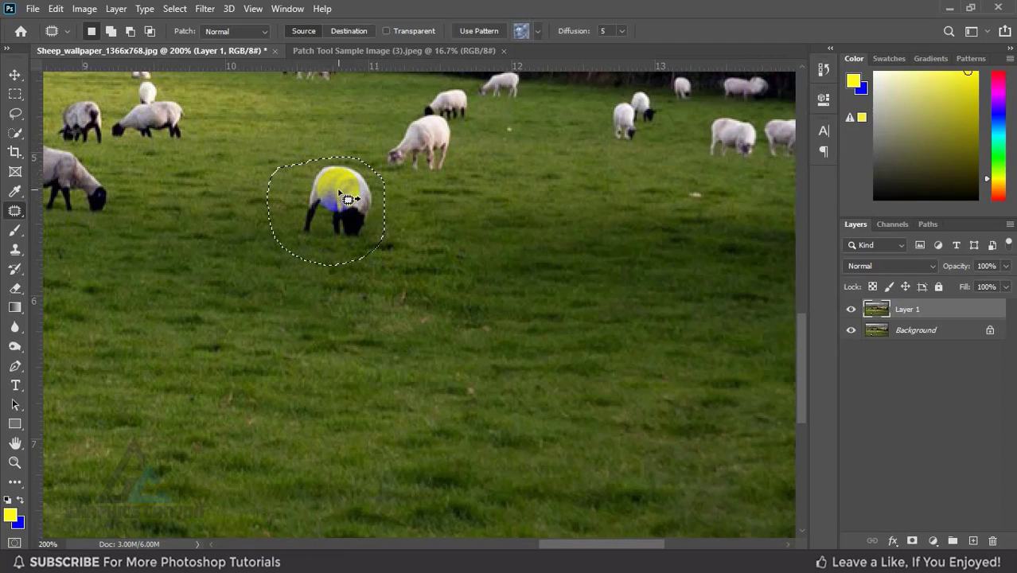
left_click_drag(347, 199, 449, 121)
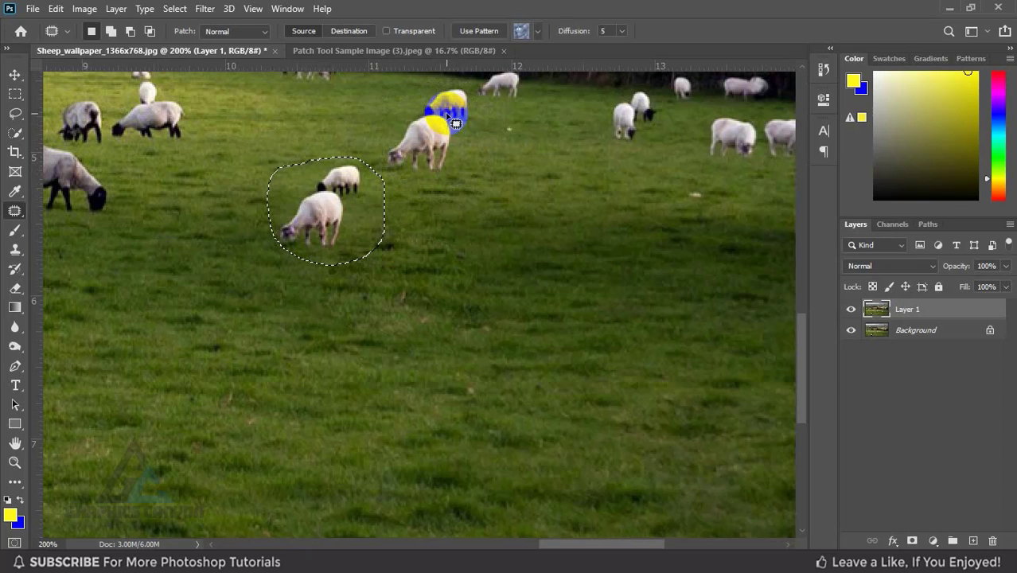
left_click(449, 121)
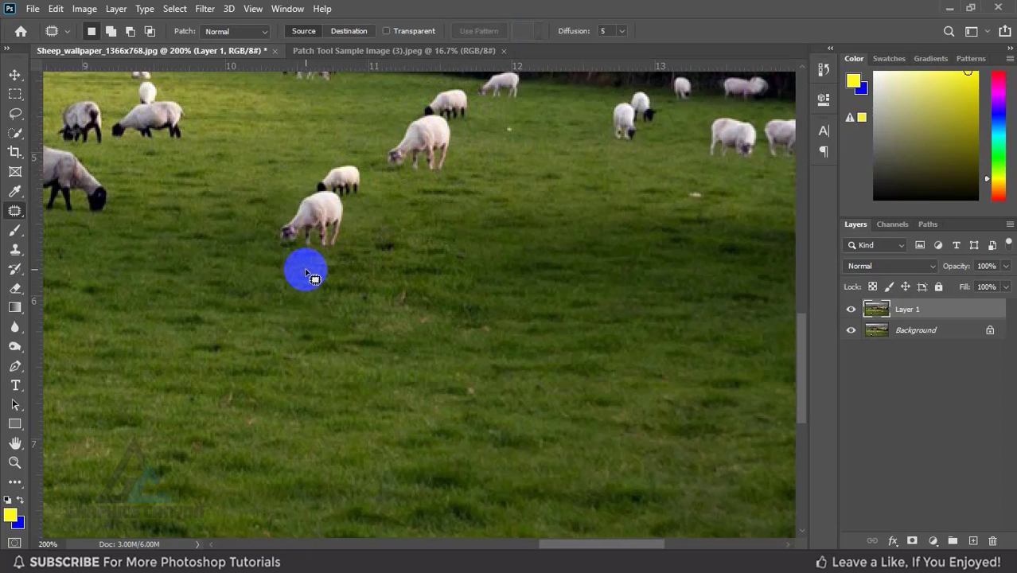
key("ctrl+z")
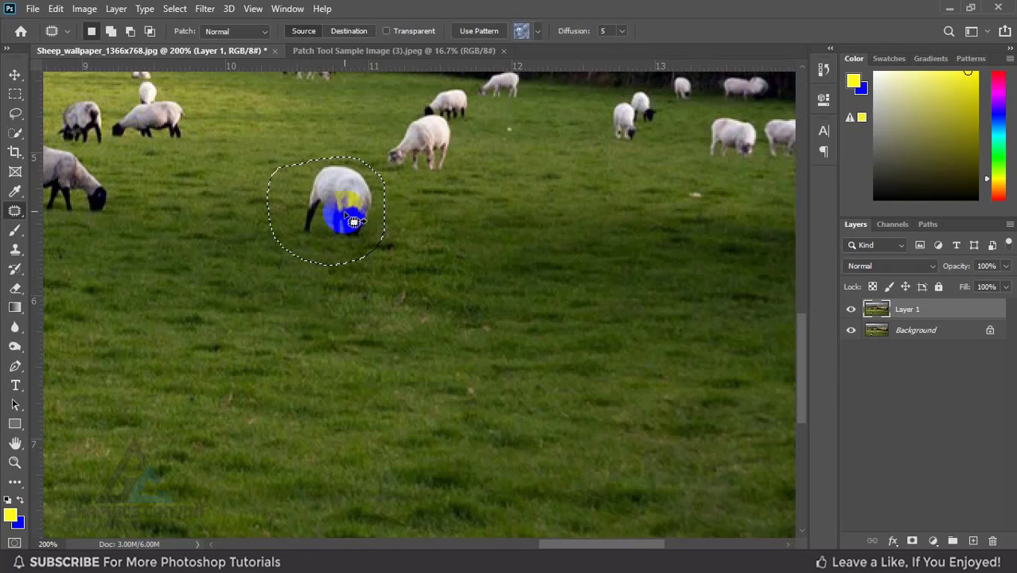
Patch the outlined black-headed sheep with empty grass from its right, and deselect.
left_click_drag(352, 220, 572, 244)
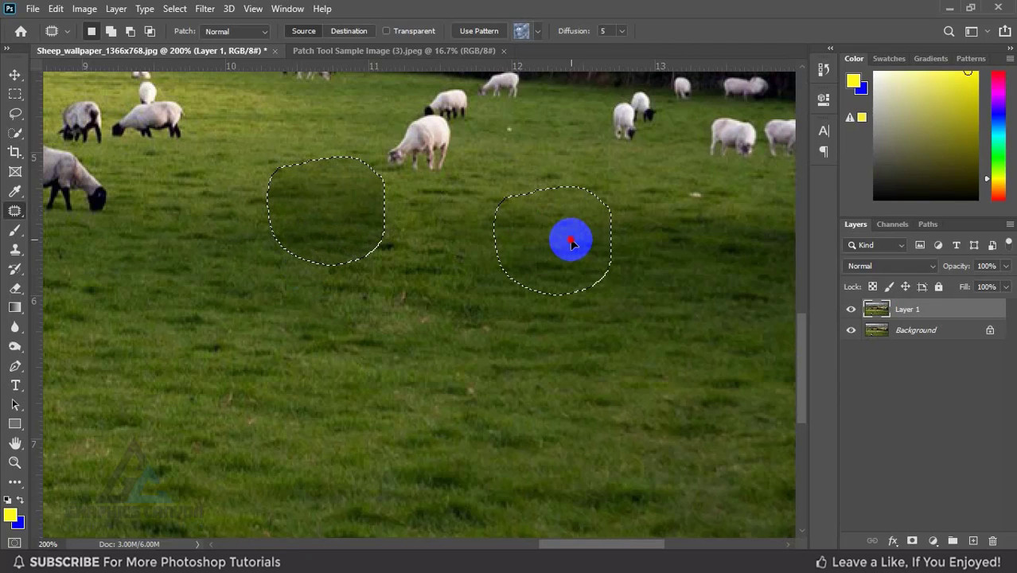
left_click_drag(570, 243, 572, 243)
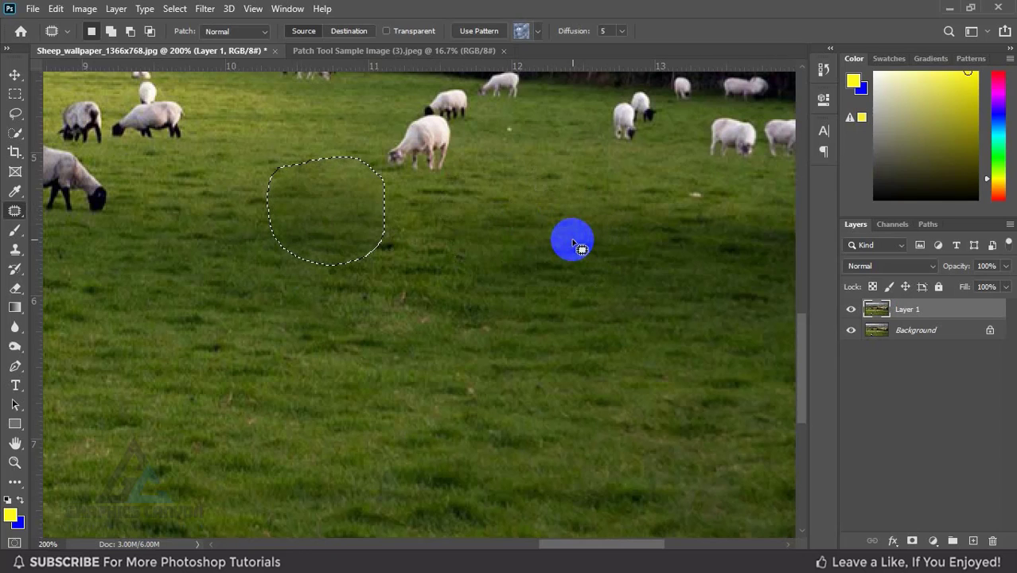
key("ctrl+d")
Outline the front sheep of the central group, patch it with clean grass from the lower right, and deselect.
key("ctrl+minus")
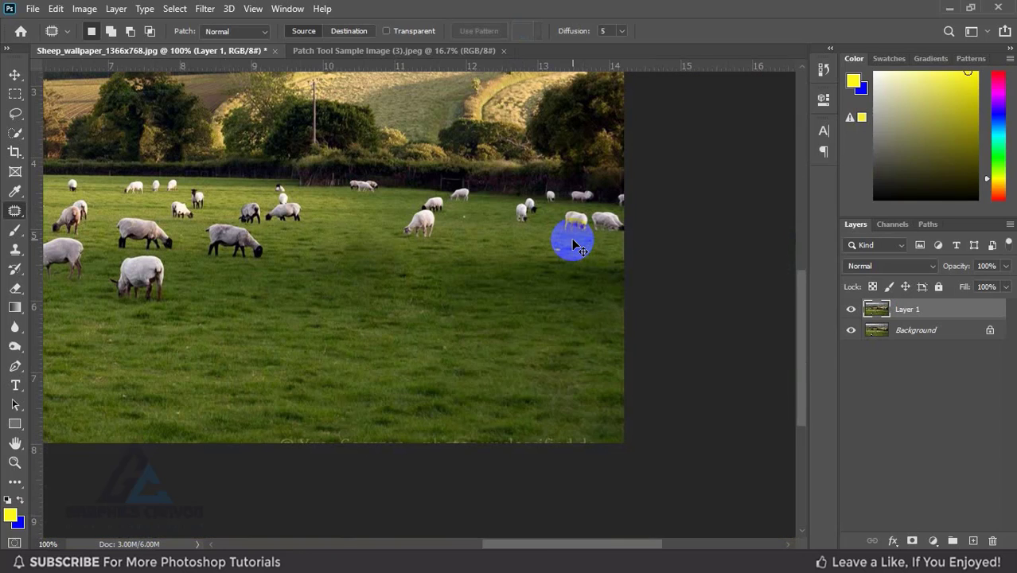
mouse_move(110, 314)
left_mouse_down()
mouse_move(164, 303)
mouse_move(168, 267)
mouse_move(141, 232)
mouse_move(102, 256)
mouse_move(100, 276)
mouse_move(189, 336)
left_mouse_up()
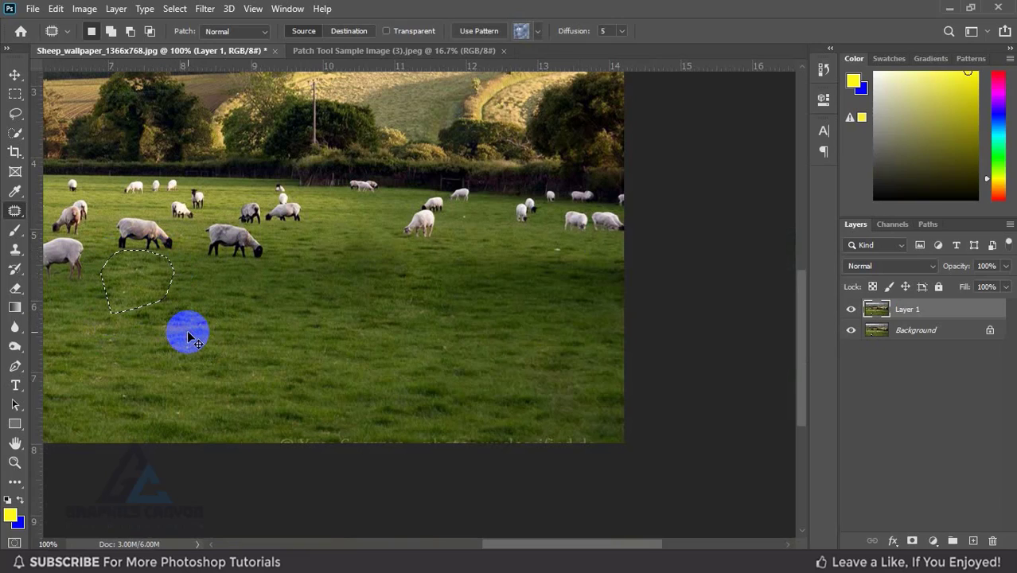
key("ctrl+d")
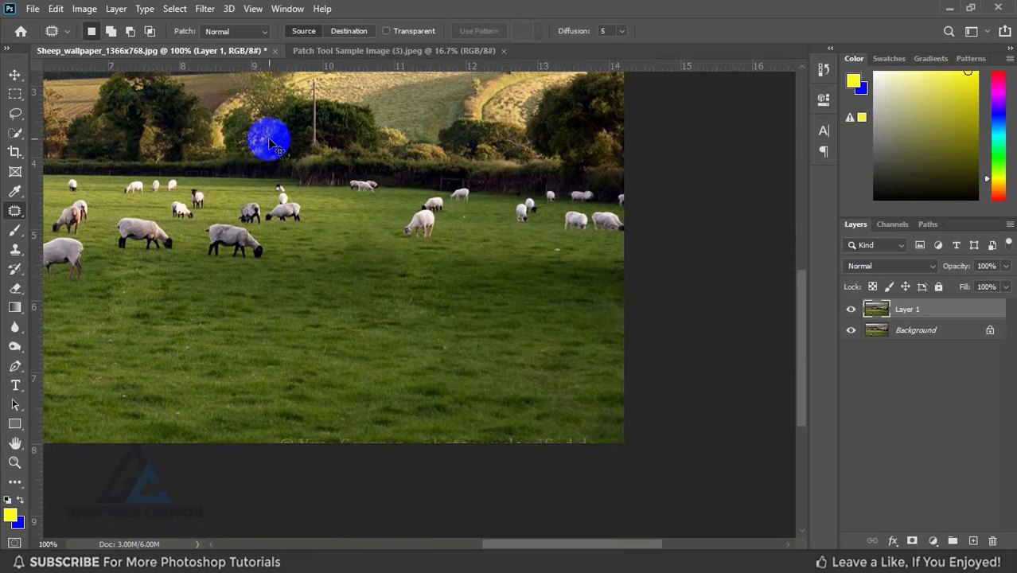
key("ctrl+minus")
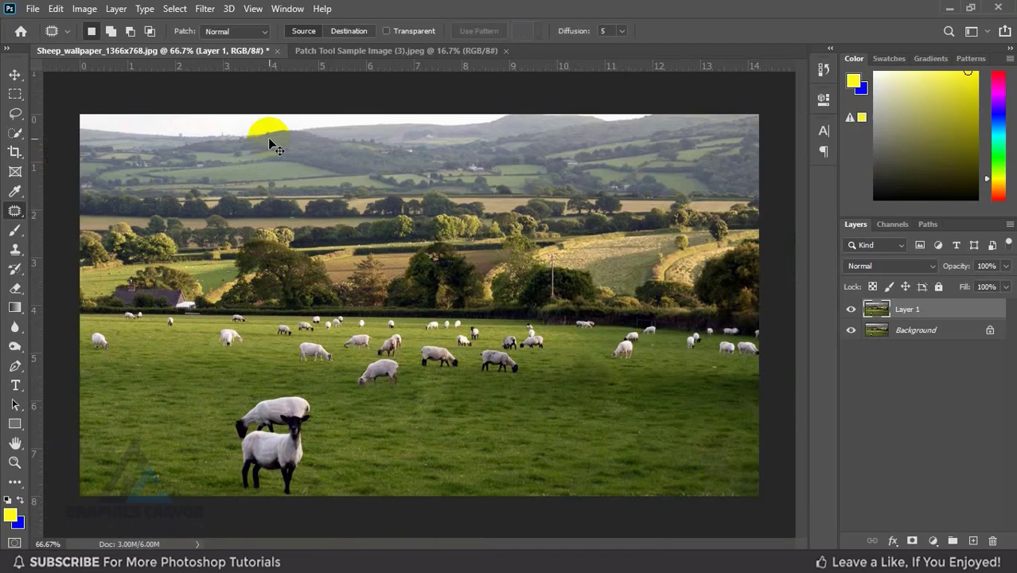
Switch to the Patch Tool Sample Image (3).jpeg document and activate the Move tool.
left_click(382, 52)
key("ctrl+f")
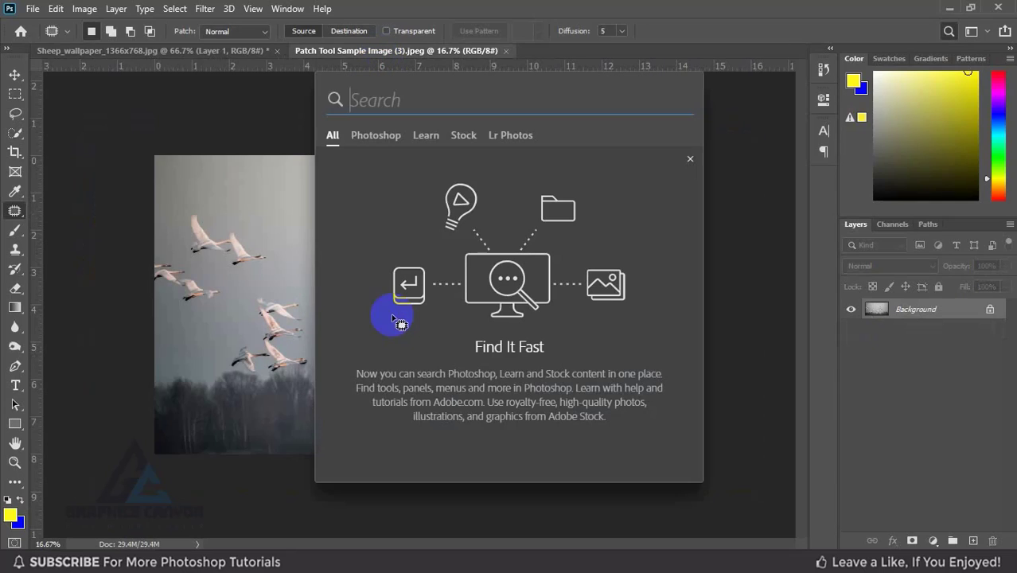
left_click(691, 159)
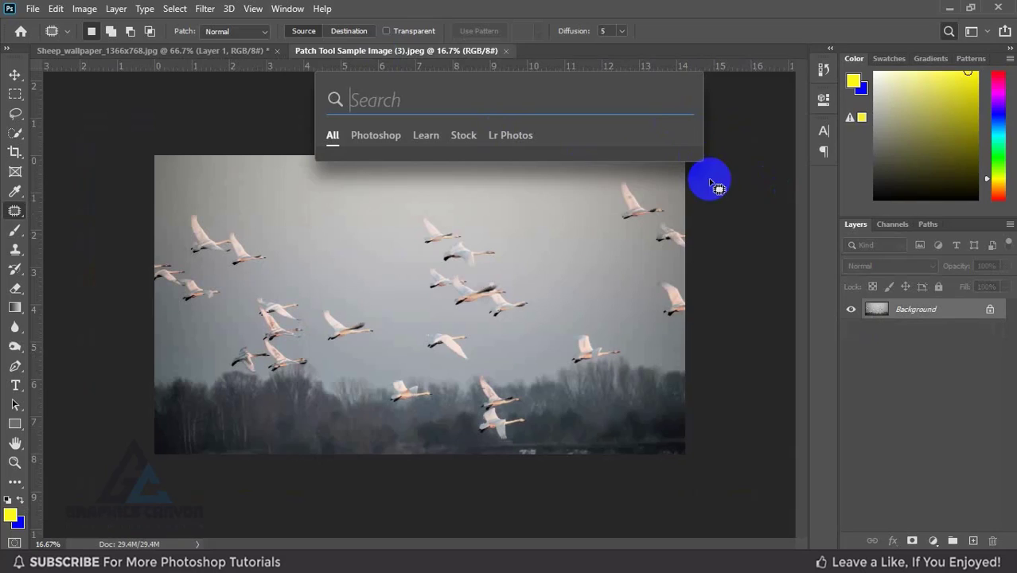
left_click(17, 75)
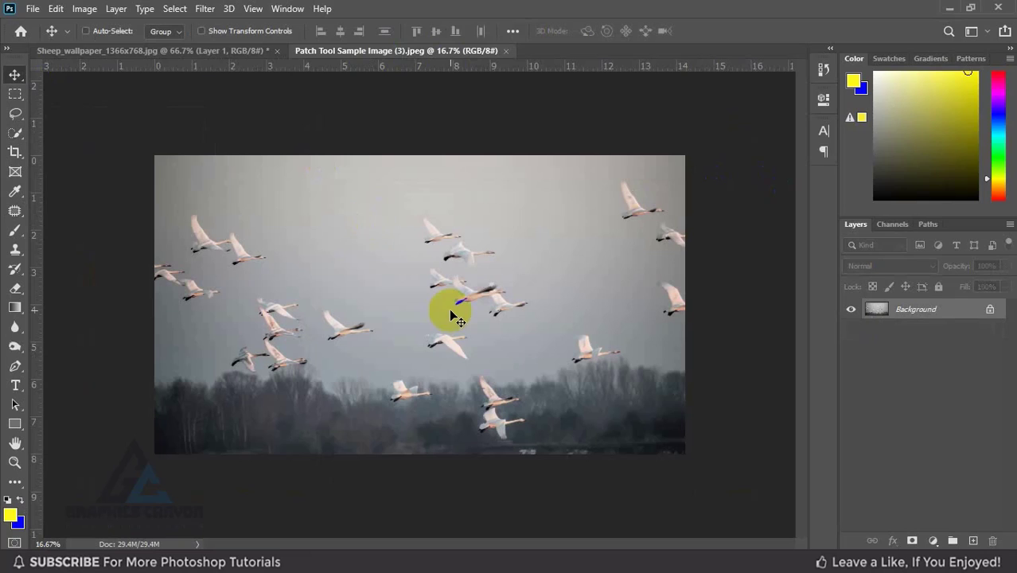
key("ctrl")
key("ctrl+plus")
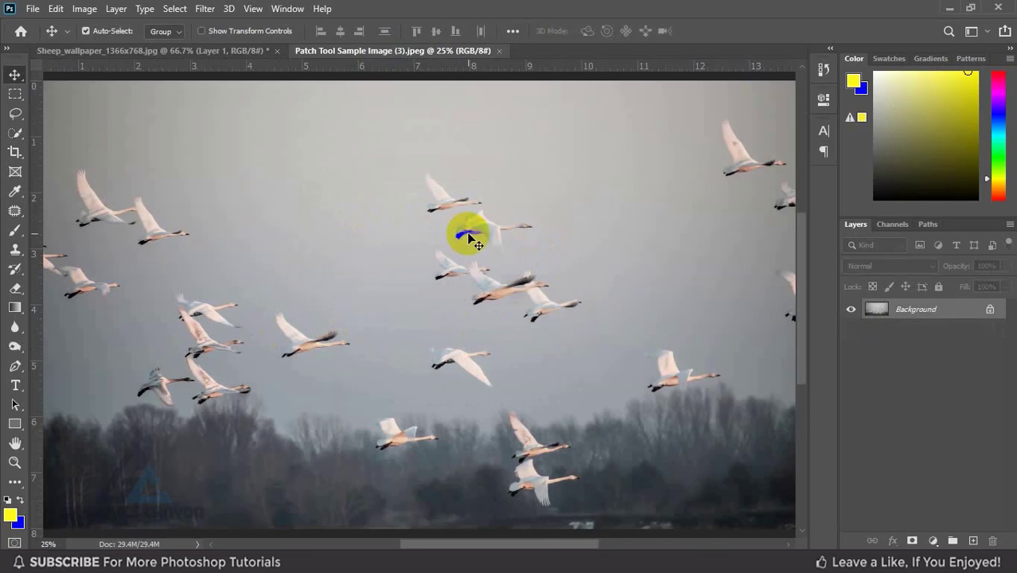
Activate the Clone Stamp tool and set its brush size to 600.
key("ctrl+plus")
key("ctrl+minus")
key("ctrl+minus")
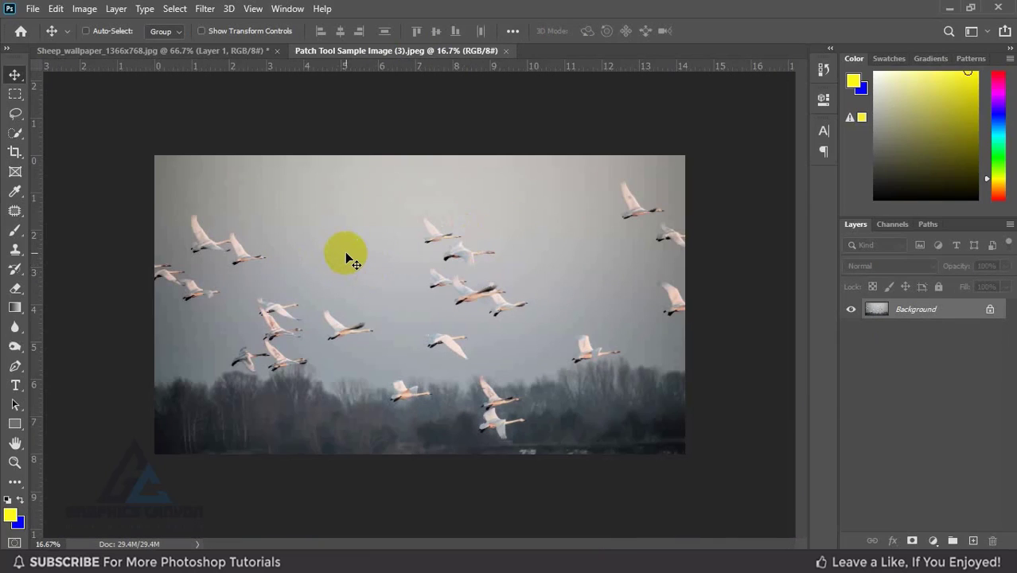
left_click(699, 269)
key("ctrl+plus")
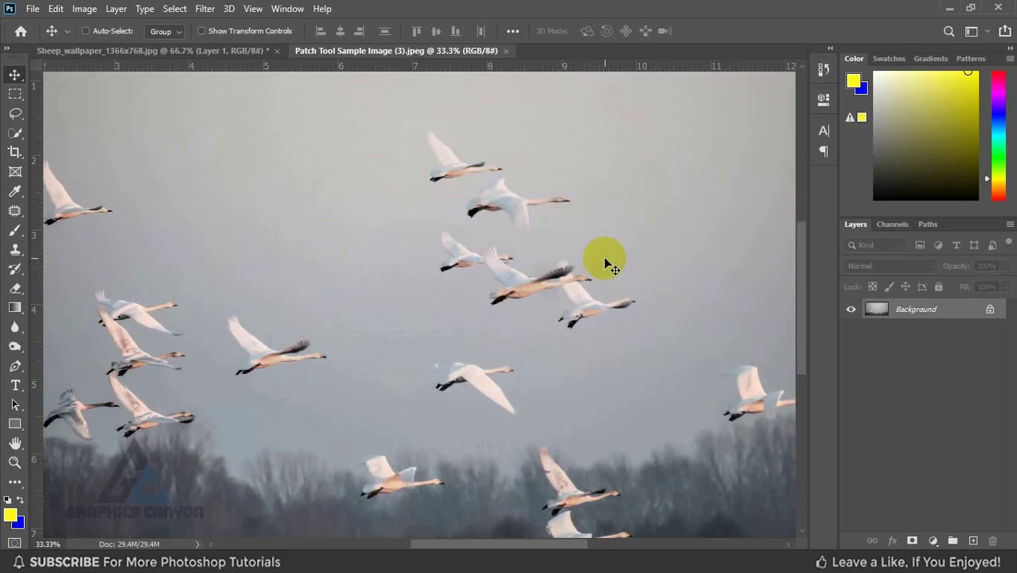
left_click_drag(798, 330, 803, 312)
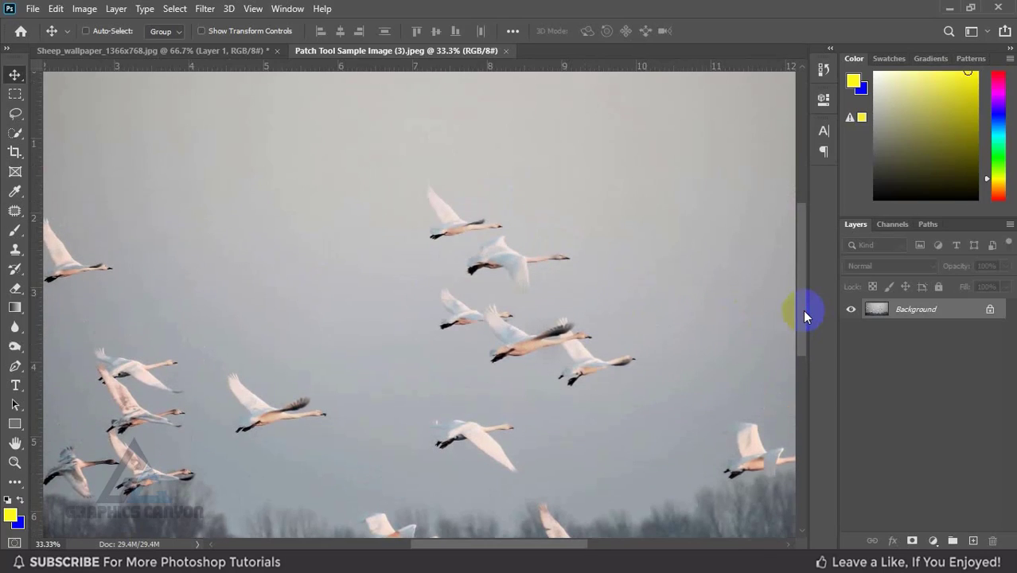
key("ctrl+plus")
left_click(15, 209)
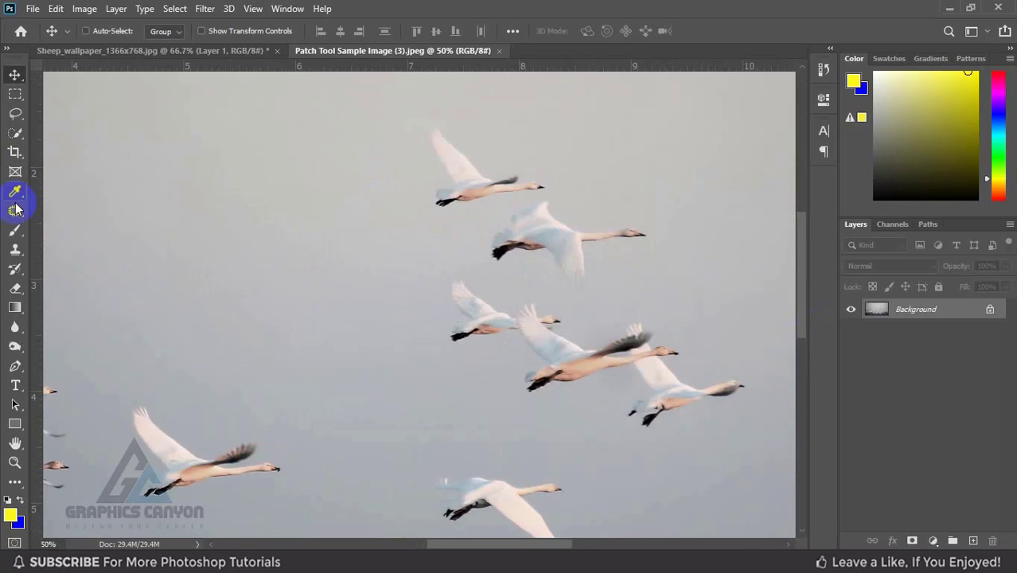
left_click(16, 252)
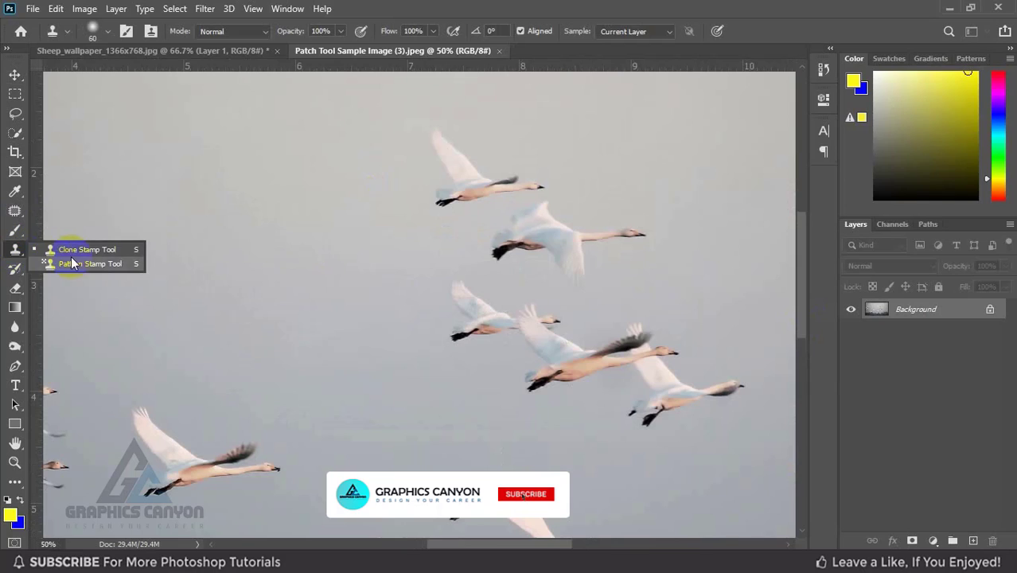
left_click(91, 253)
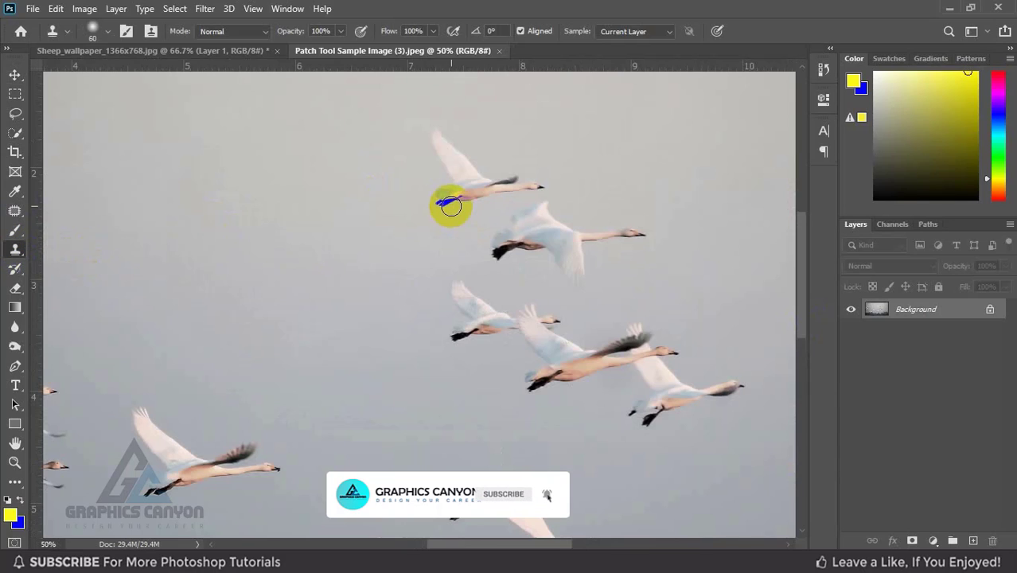
key("bracketright")
key("bracketright")
key("bracketright")
key("bracketright")
key("bracketright")
key("bracketright")
key("bracketright")
key("bracketright")
key("bracketright")
key("bracketright")
key("bracketright")
key("bracketright")
key("bracketright")
key("bracketright")
key("bracketright")
key("bracketright")
key("bracketright")
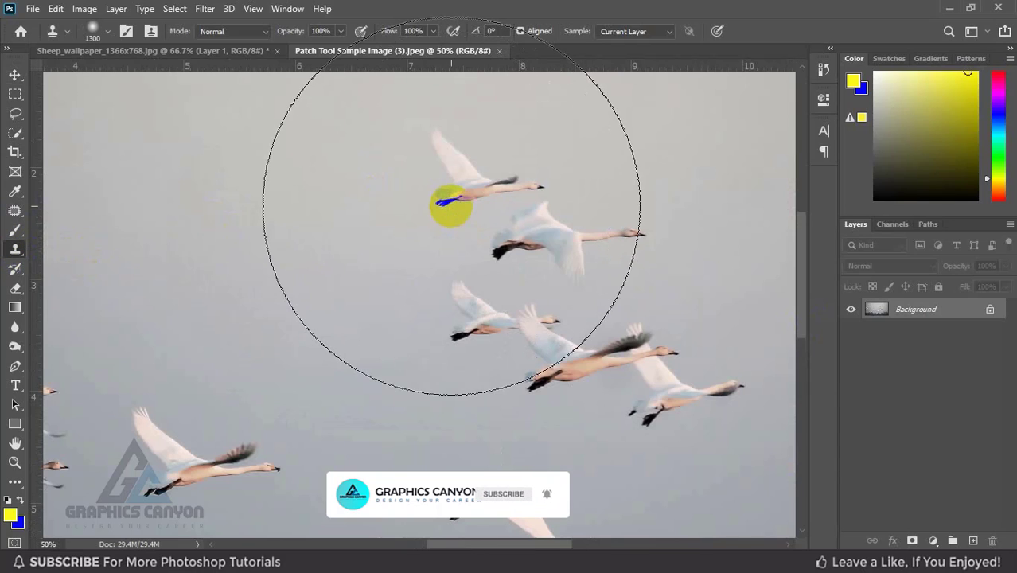
key("bracketleft")
key("bracketleft")
key("bracketleft")
key("bracketleft")
key("bracketleft")
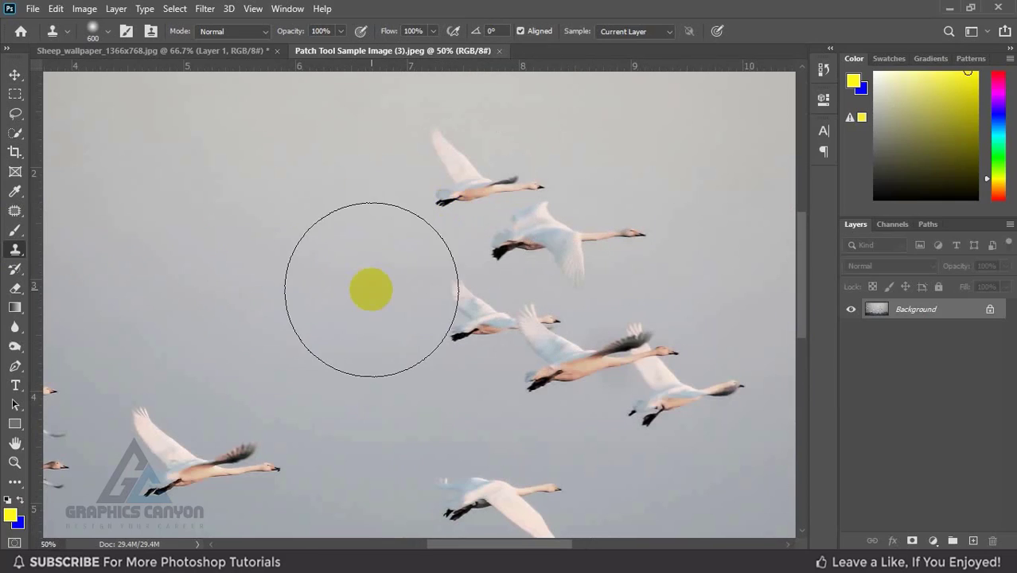
Clone the lone bird left of the central flock into the sky beside the flock's upper birds, and undo the stamp.
key("ctrl+minus")
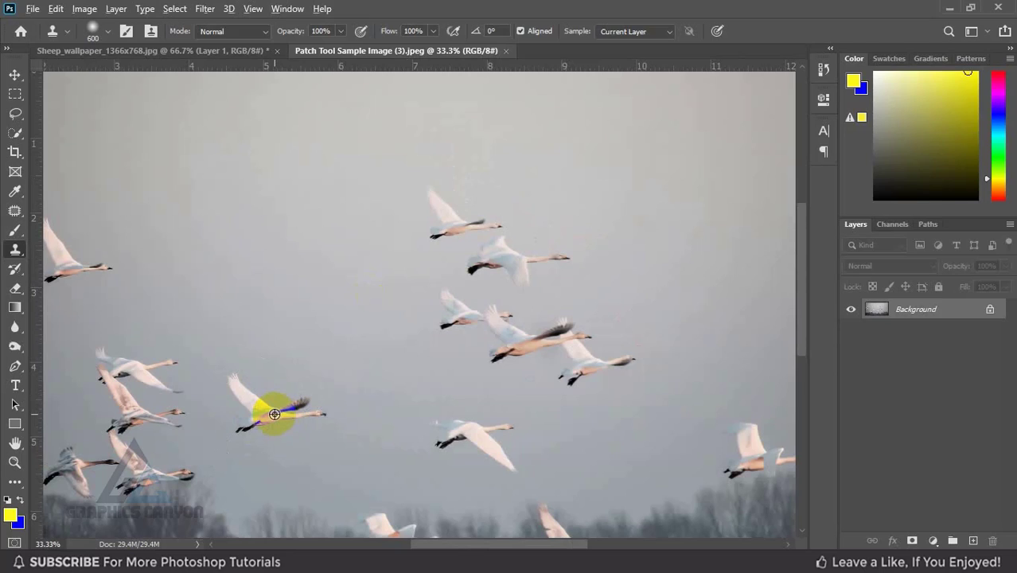
left_click(274, 414, "alt")
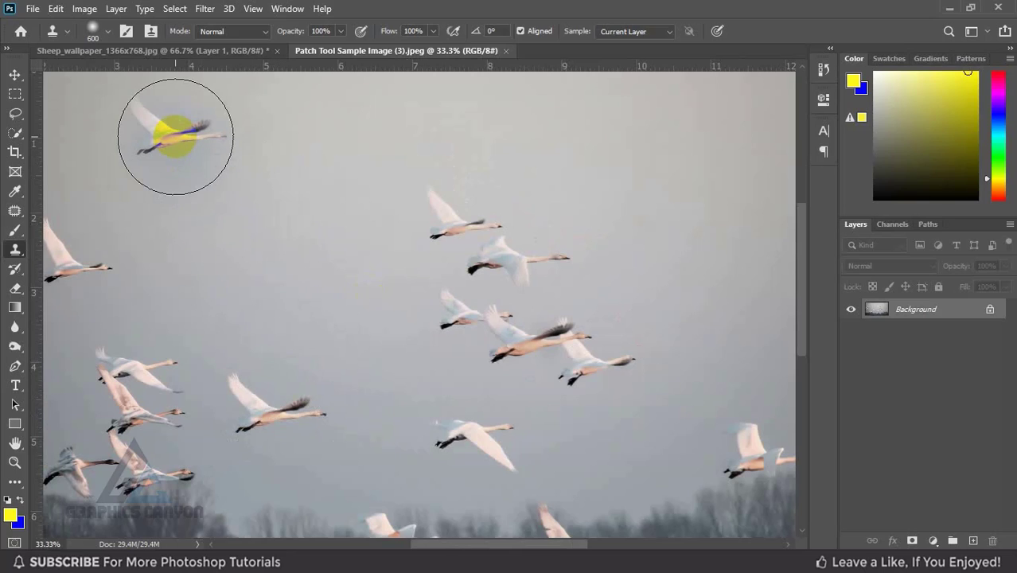
key("ctrl+minus")
key("ctrl+minus")
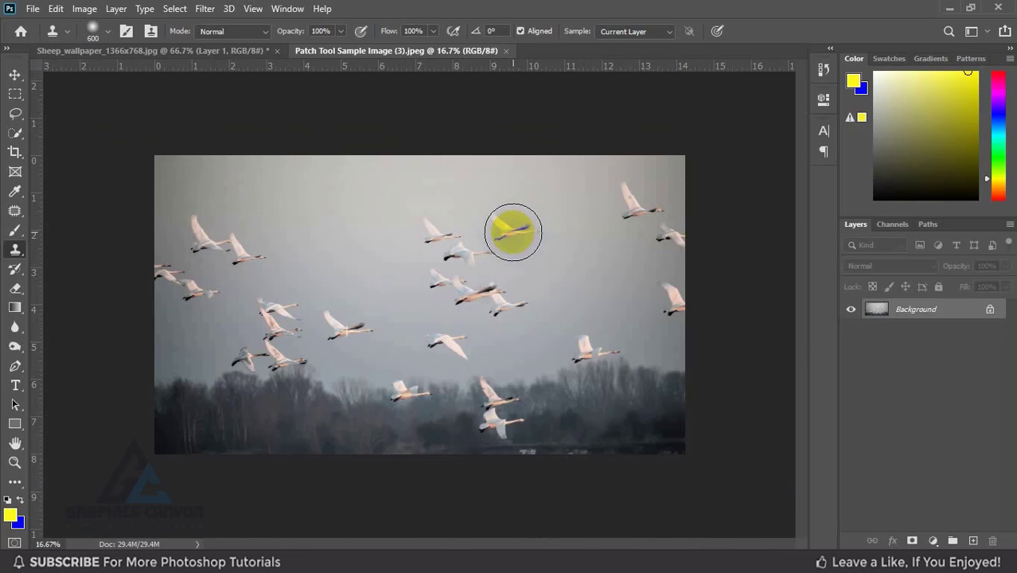
left_click(513, 232)
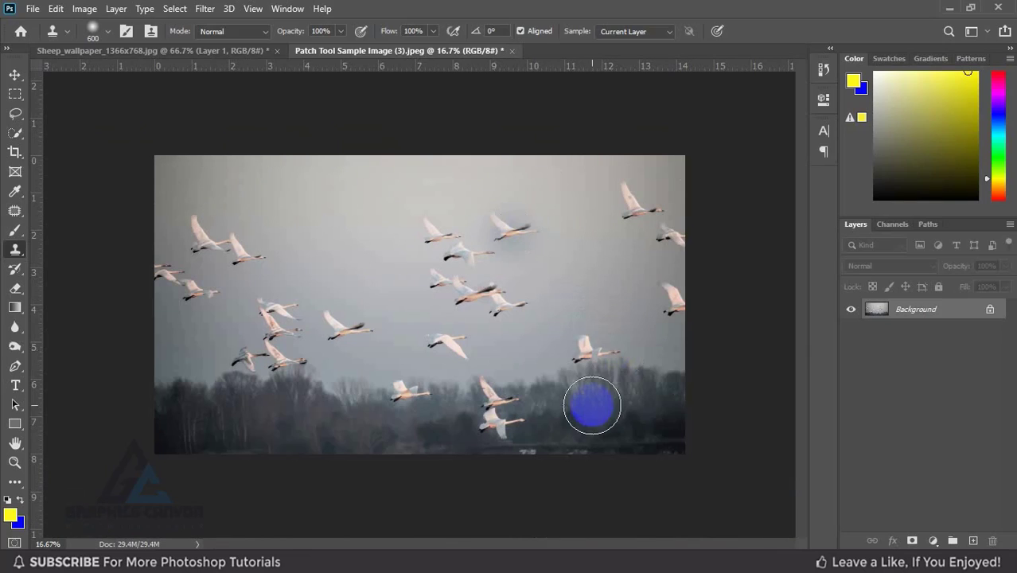
left_click(612, 340)
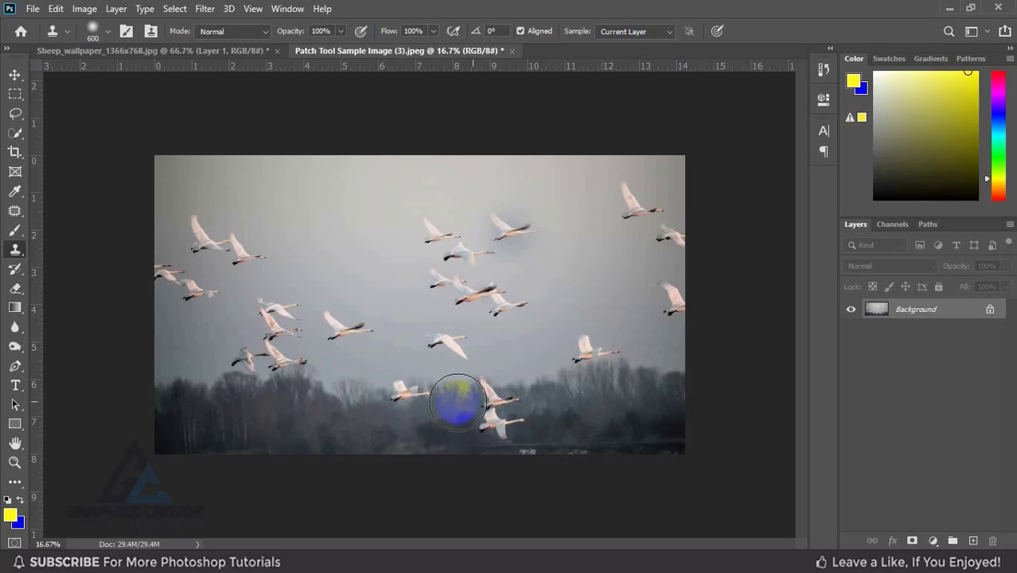
key("ctrl+z")
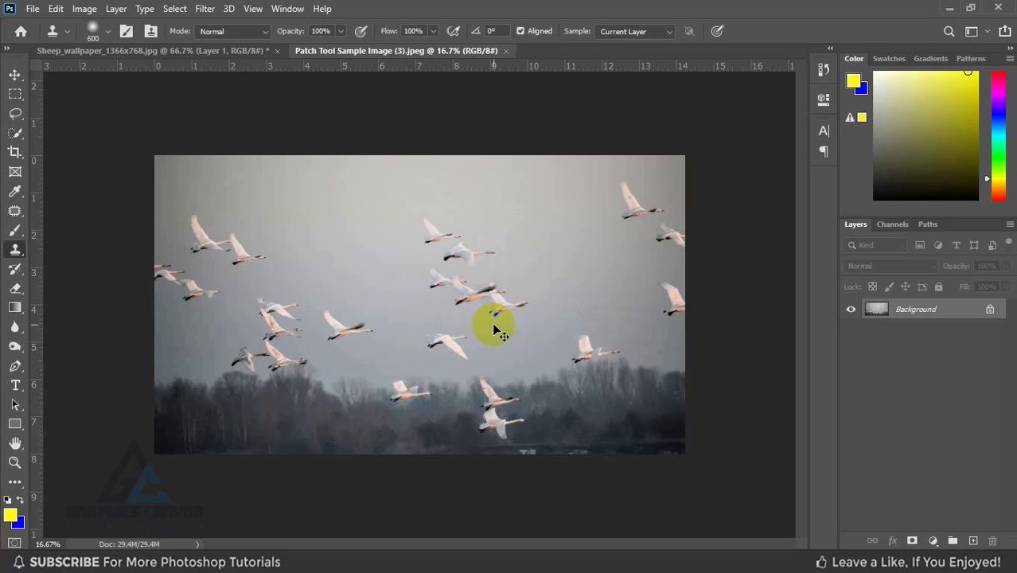
Outline the lone bird left of the central flock with the Patch tool.
key("ctrl+plus")
key("ctrl+plus")
key("ctrl+plus")
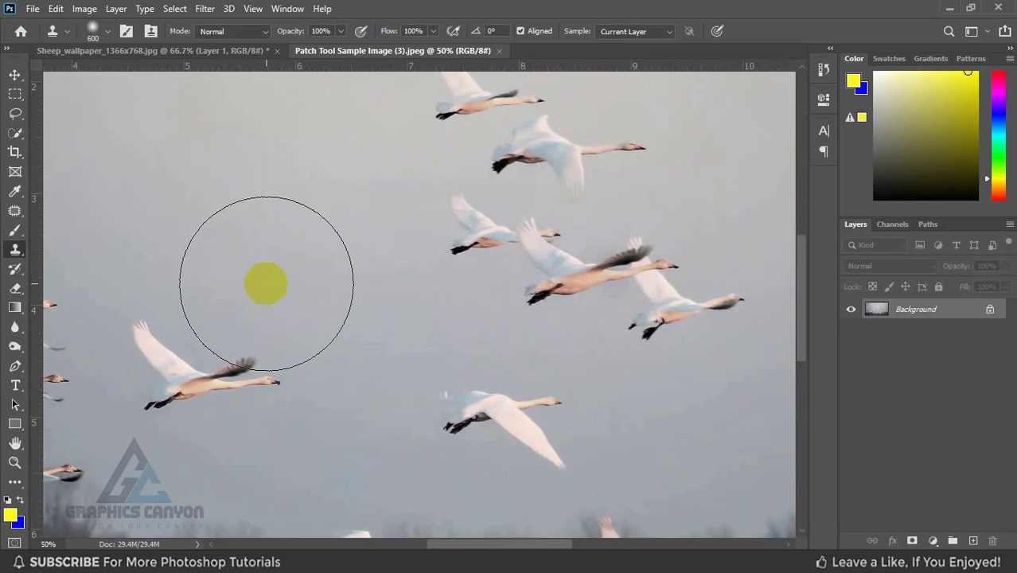
key("ctrl+minus")
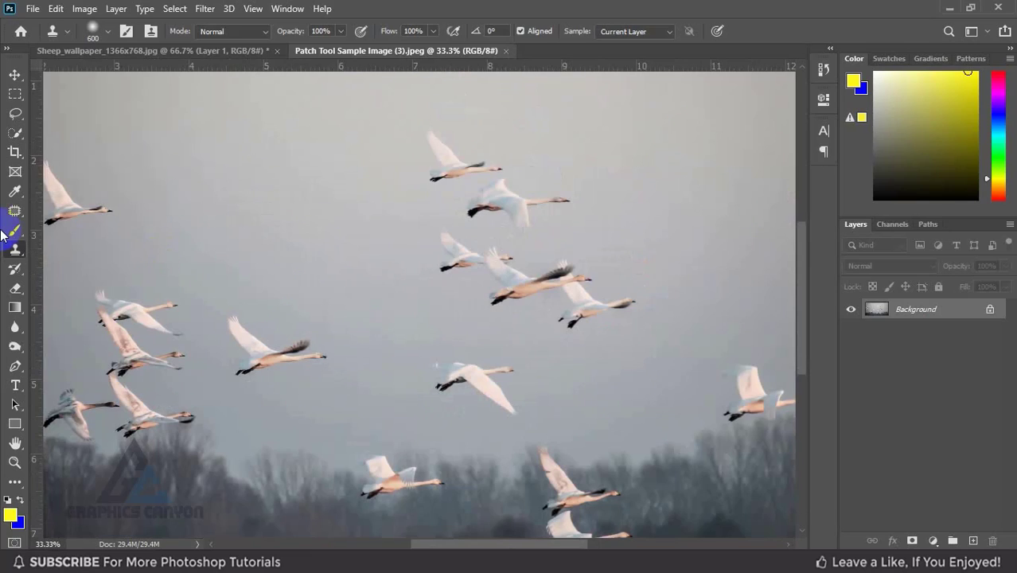
left_click(16, 210)
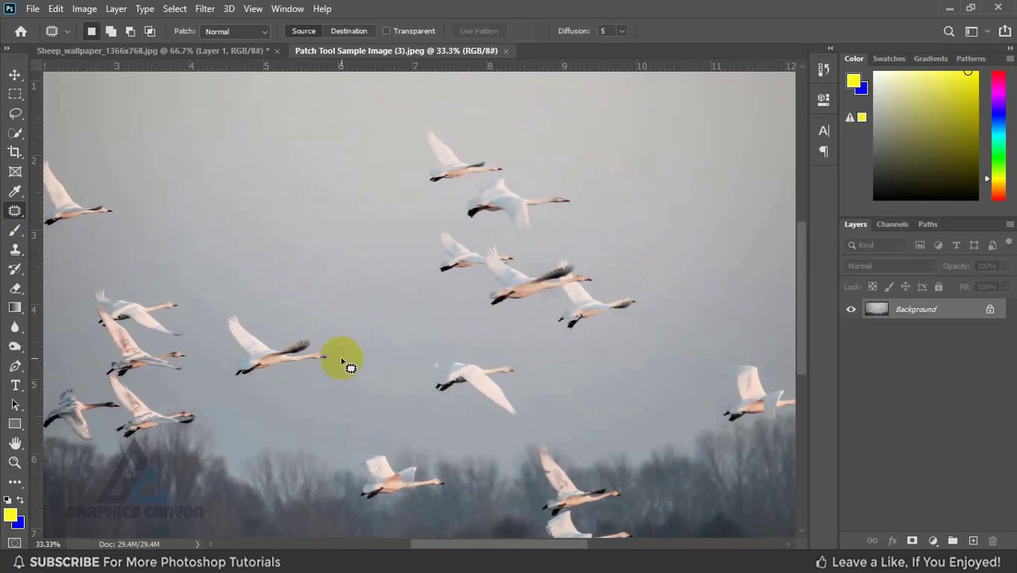
mouse_move(340, 359)
left_mouse_down()
mouse_move(233, 389)
mouse_move(213, 306)
mouse_move(264, 300)
mouse_move(323, 318)
mouse_move(352, 355)
left_mouse_up()
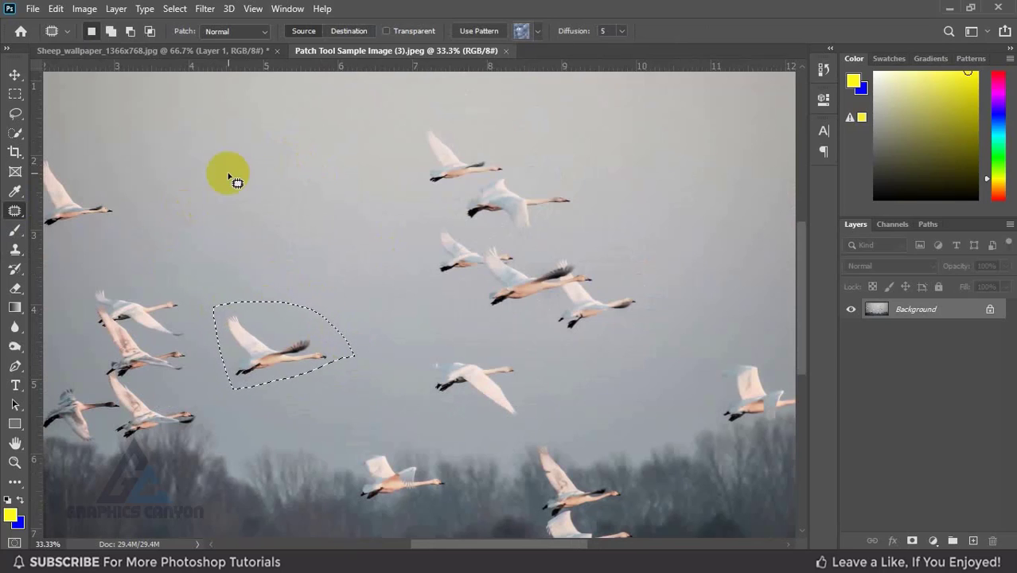
Change the patch mode to Destination, place four copies of the outlined bird in the empty sky above it, and deselect.
left_click(343, 36)
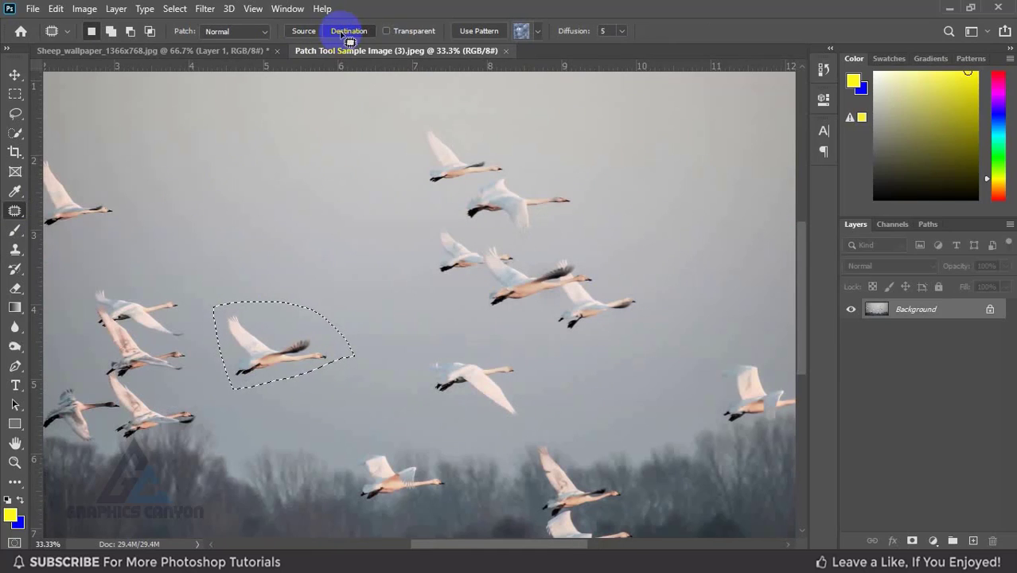
left_click_drag(271, 350, 174, 259)
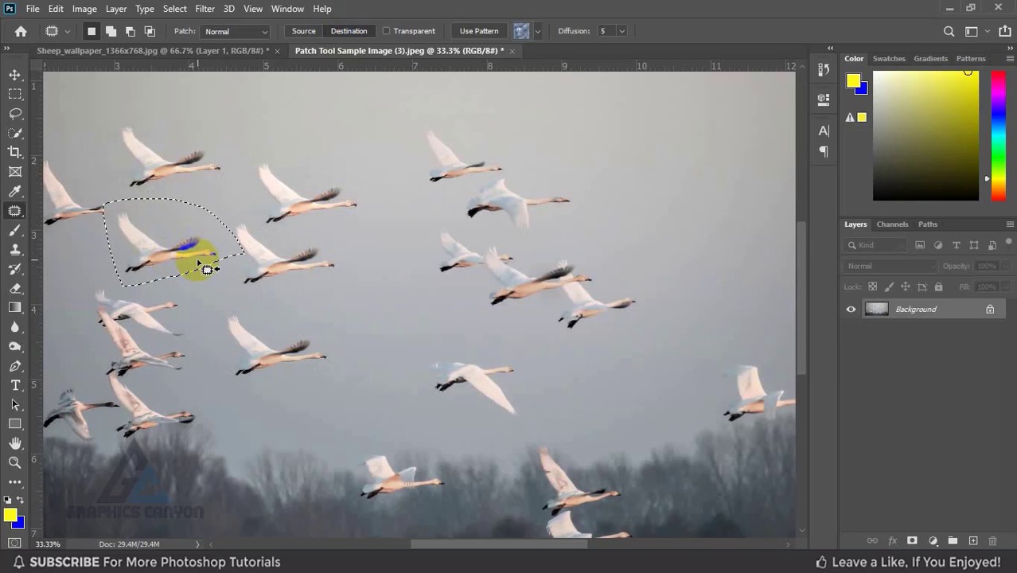
key("ctrl+d")
key("ctrl+minus")
key("ctrl+minus")
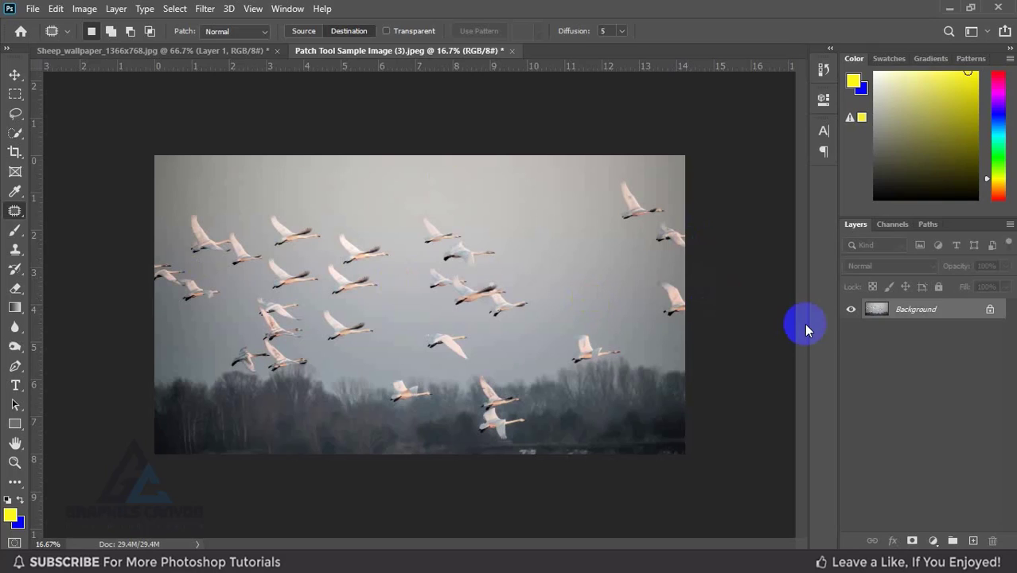
On a duplicate of the Background layer, patch seven copies of the upper-right bird across the sky, deselect, and compare with the duplicate hidden.
key("ctrl+j")
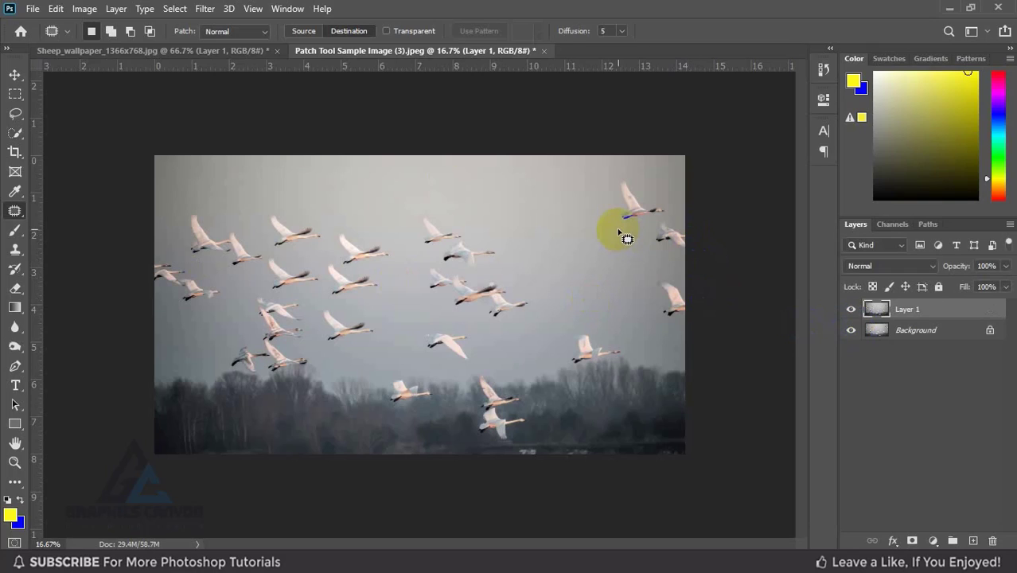
mouse_move(616, 228)
left_mouse_down()
mouse_move(670, 210)
mouse_move(655, 174)
mouse_move(604, 171)
mouse_move(598, 192)
mouse_move(626, 227)
mouse_move(616, 271)
mouse_move(558, 226)
mouse_move(580, 180)
mouse_move(499, 207)
left_mouse_up()
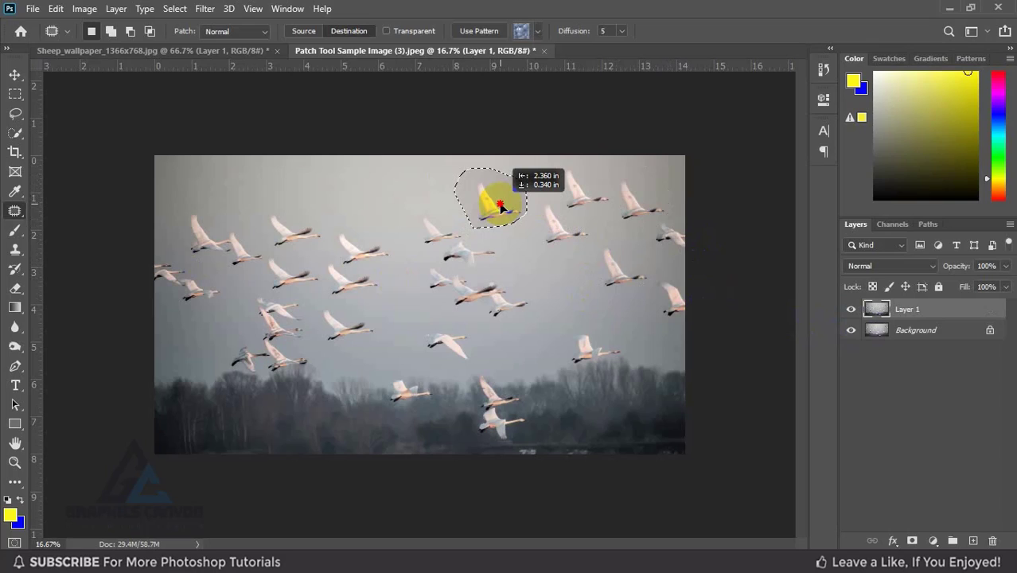
left_click_drag(502, 207, 451, 191)
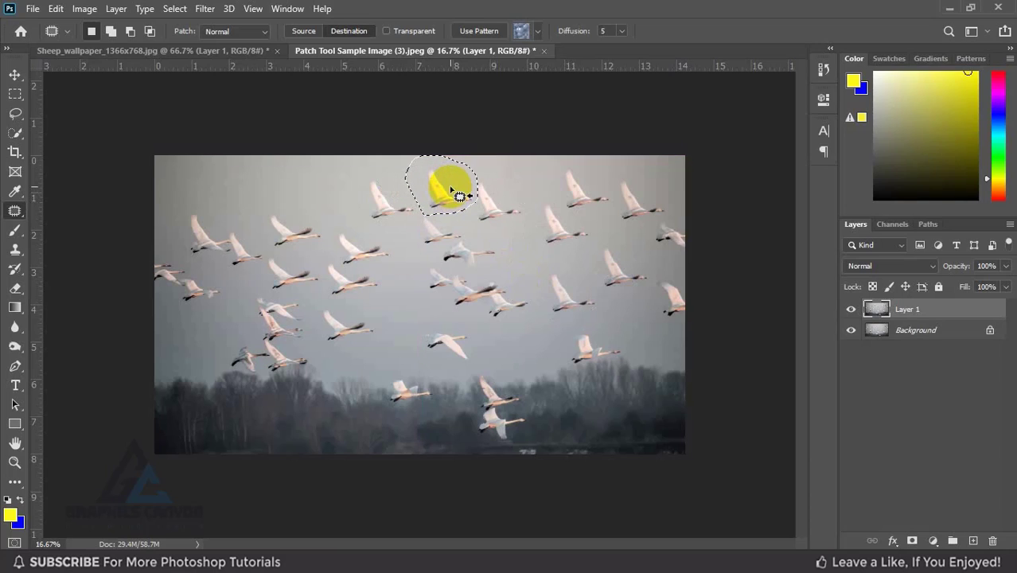
left_click(450, 191)
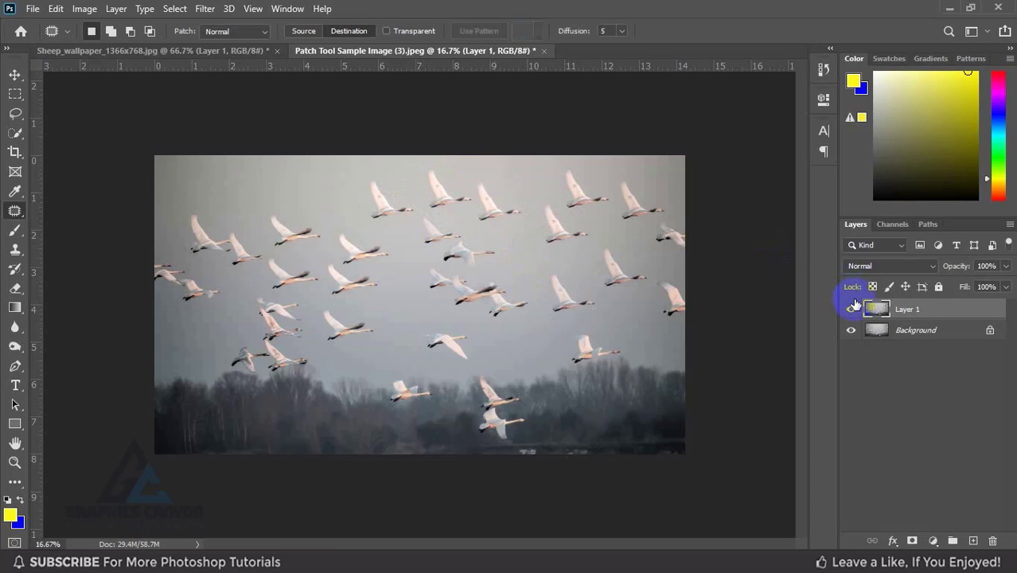
left_click(850, 311)
left_click(850, 311)
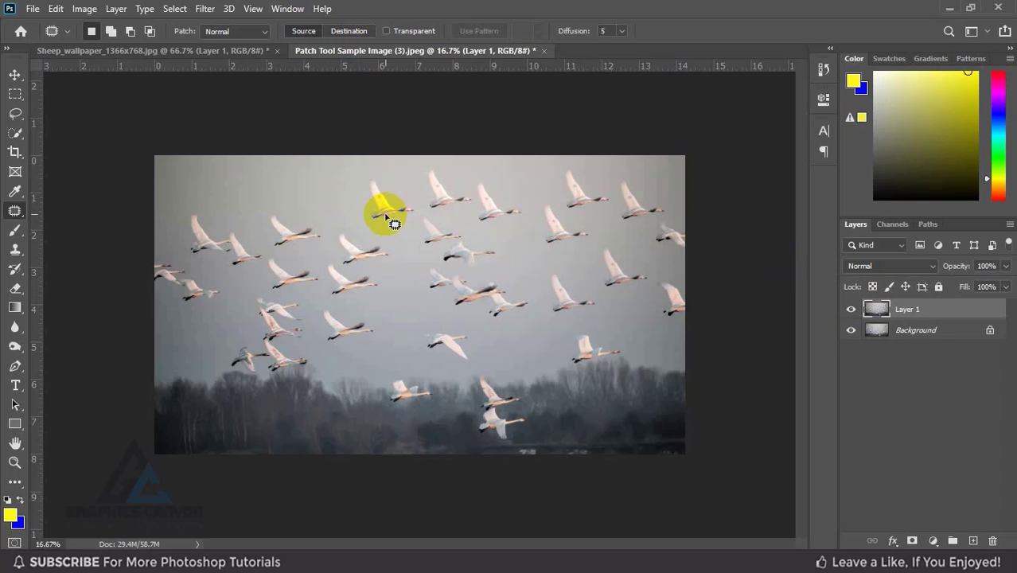
Outline the leftmost copied bird in the top row, patch it in Source mode with the empty sky to its left, and deselect.
mouse_move(368, 176)
left_mouse_down()
mouse_move(405, 191)
mouse_move(414, 215)
mouse_move(360, 221)
mouse_move(369, 176)
left_mouse_up()
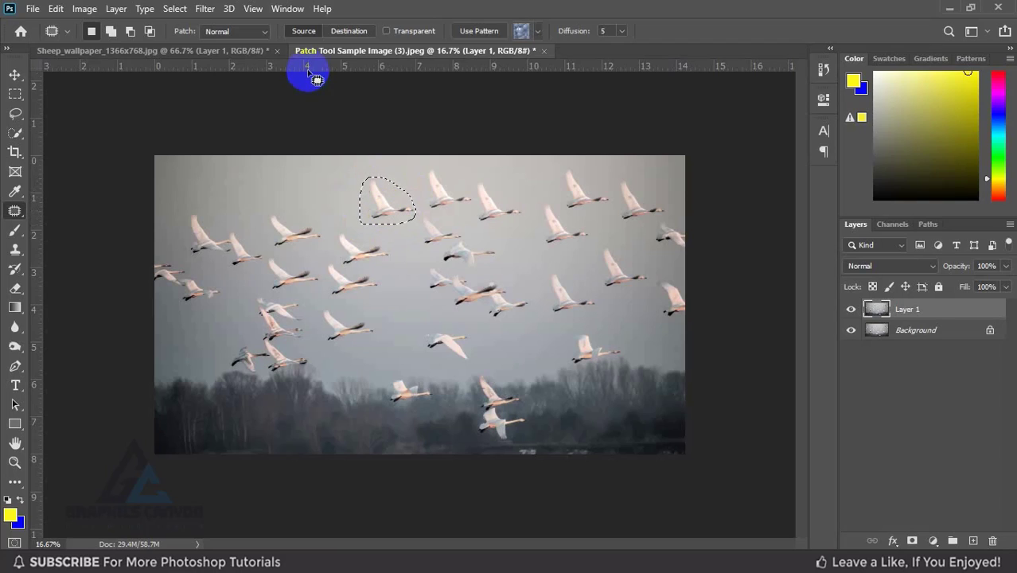
left_click_drag(384, 210, 311, 201)
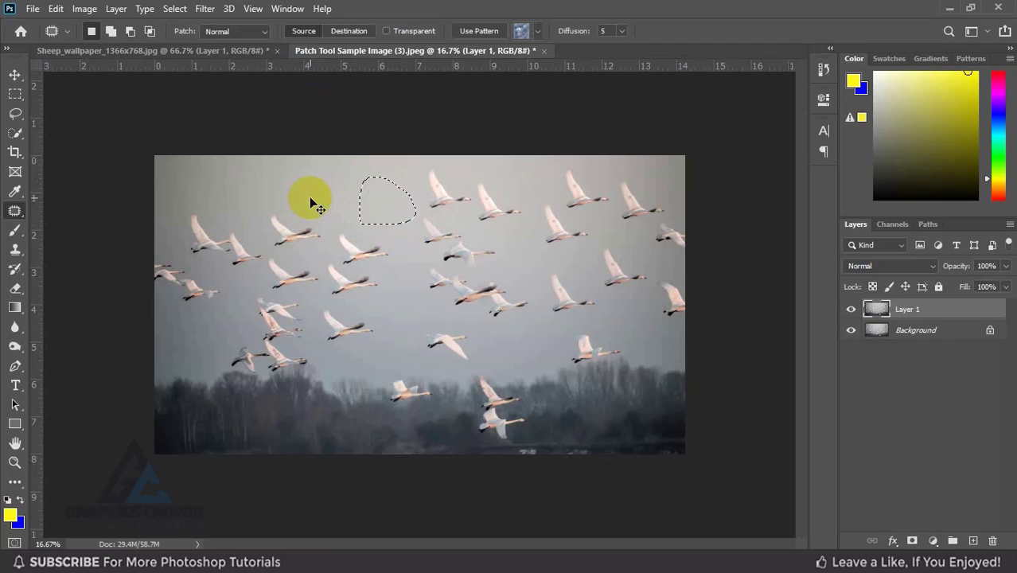
left_click(316, 205)
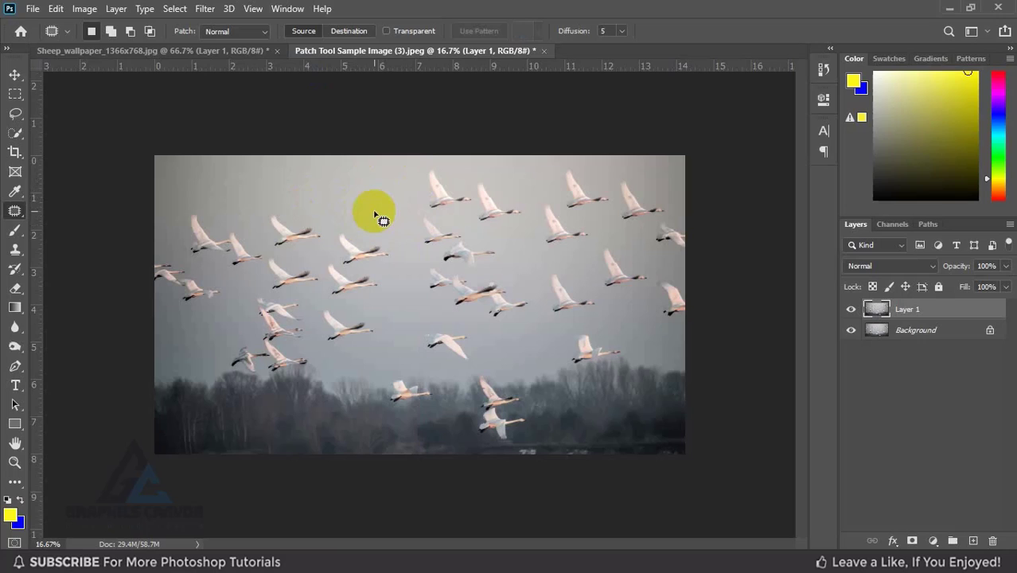
In Destination mode, outline the leftmost remaining bird in the top row, patch a copy into the empty sky to its left, and deselect.
left_click(350, 31)
mouse_move(438, 194)
left_mouse_down()
mouse_move(449, 221)
mouse_move(484, 206)
left_mouse_up()
mouse_move(422, 188)
left_mouse_down()
mouse_move(427, 209)
mouse_move(386, 205)
mouse_move(378, 221)
left_mouse_up()
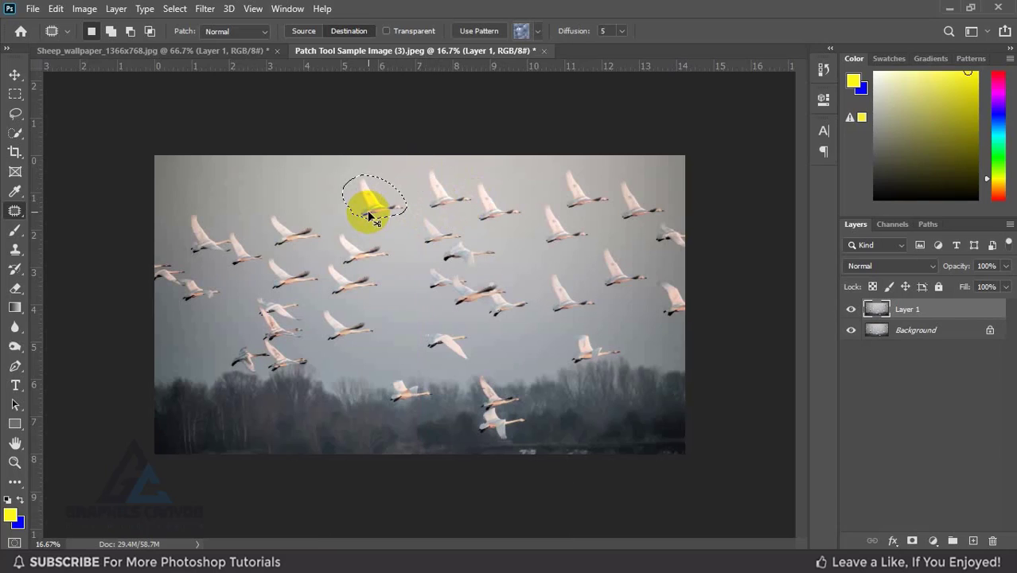
key("ctrl+d")
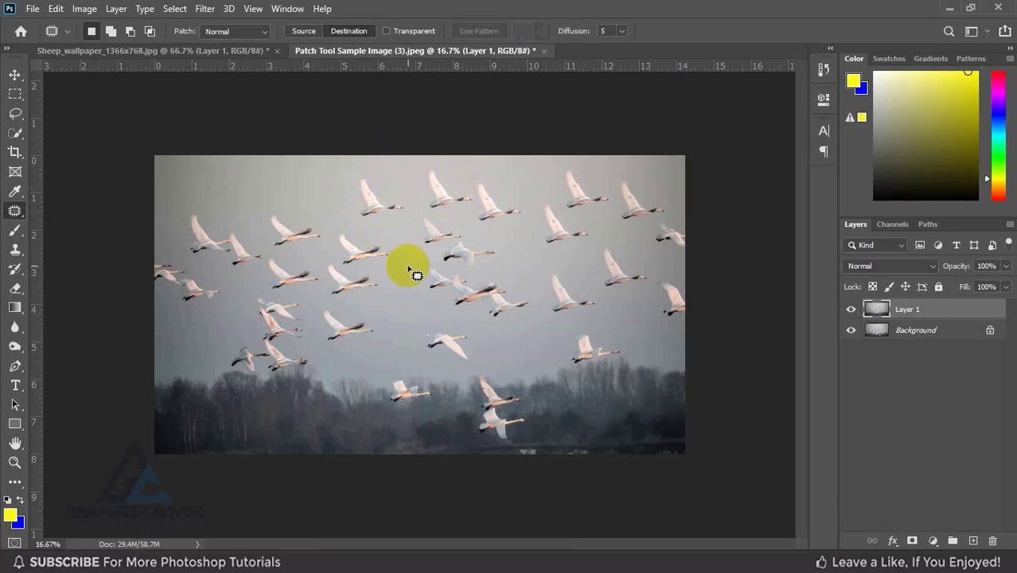